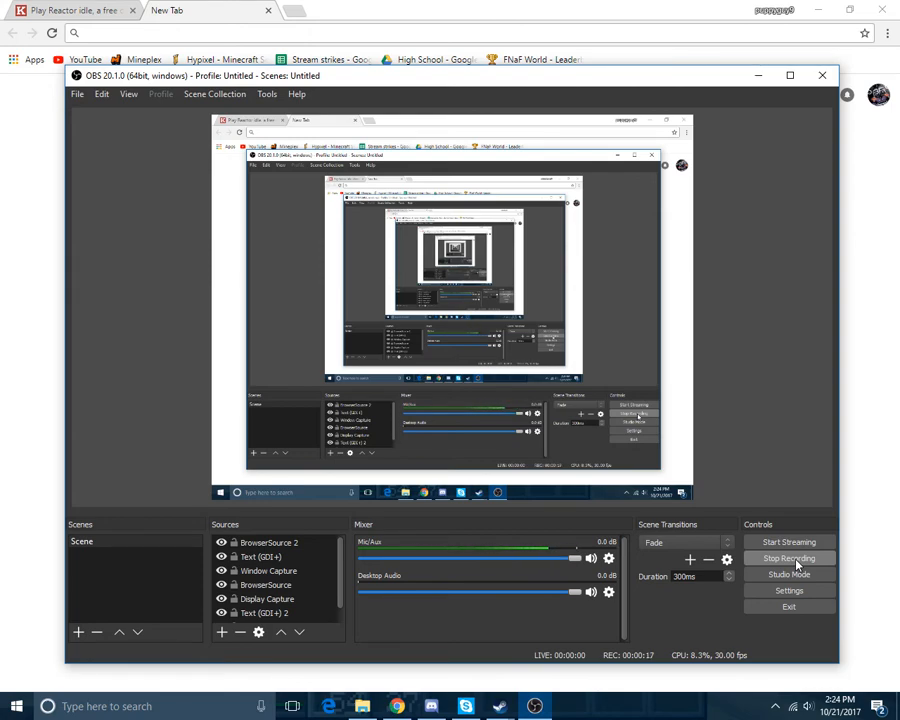
# Search the web for "obs studio" and open the Open Broadcaster Software home page with the OBS Studio download
pyautogui.click(759, 76)
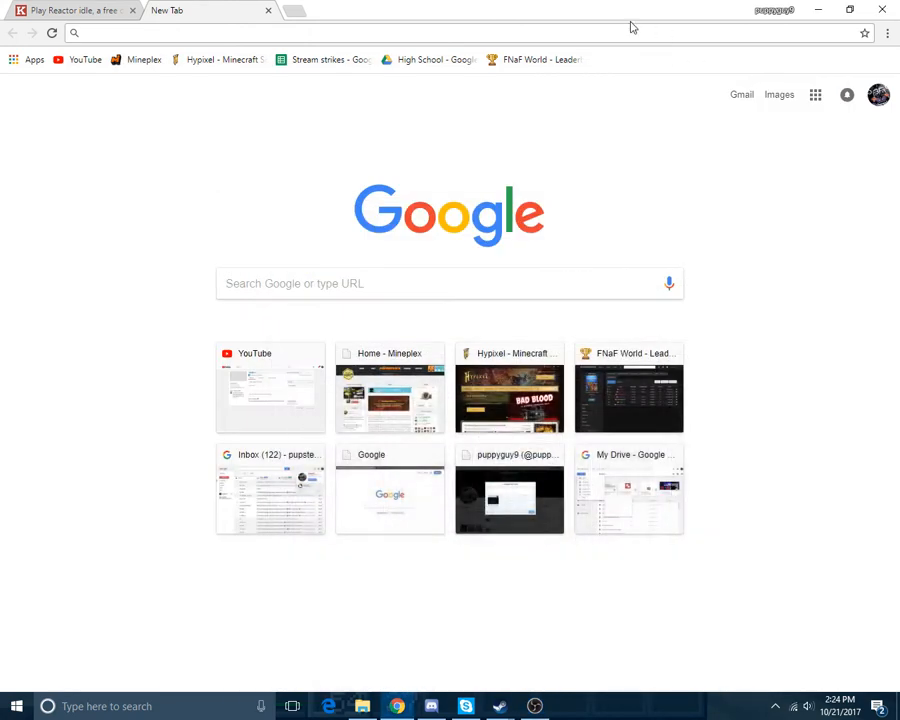
pyautogui.write('obs studi')
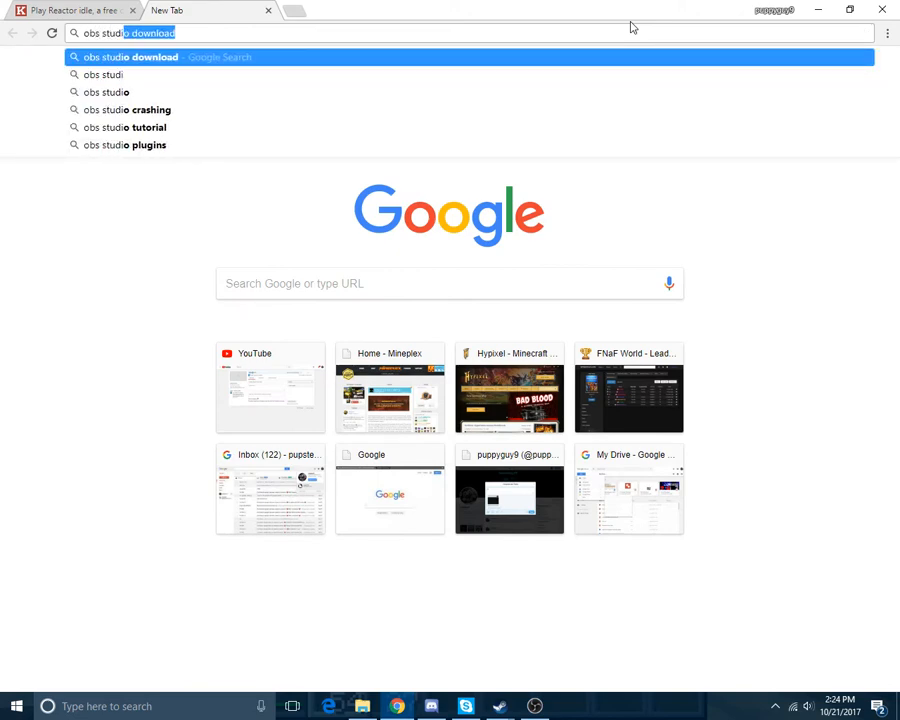
pyautogui.write('o')
pyautogui.press('Return')
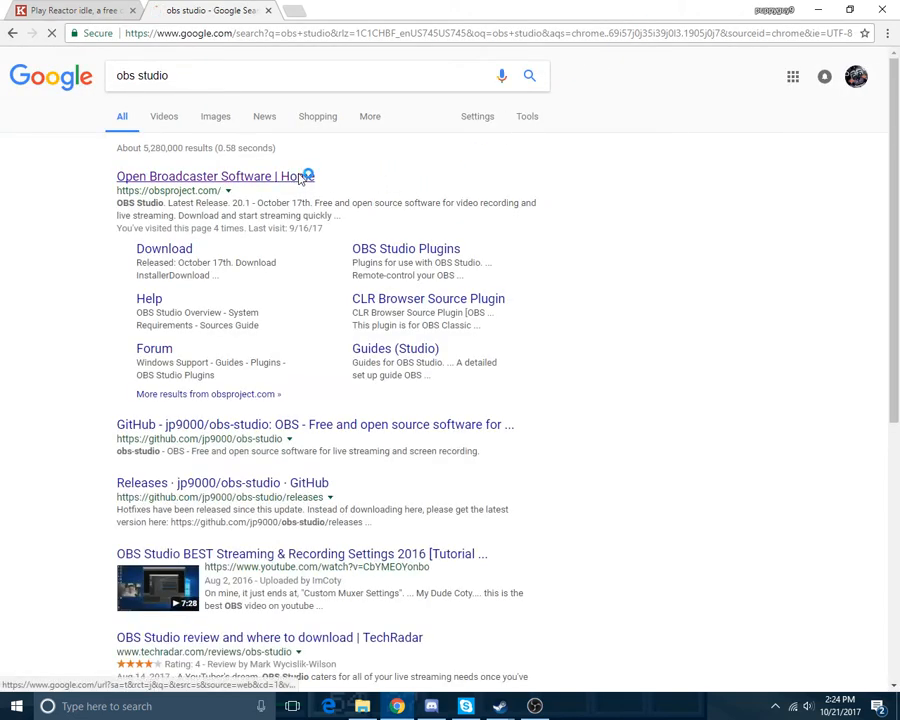
pyautogui.click(299, 176)
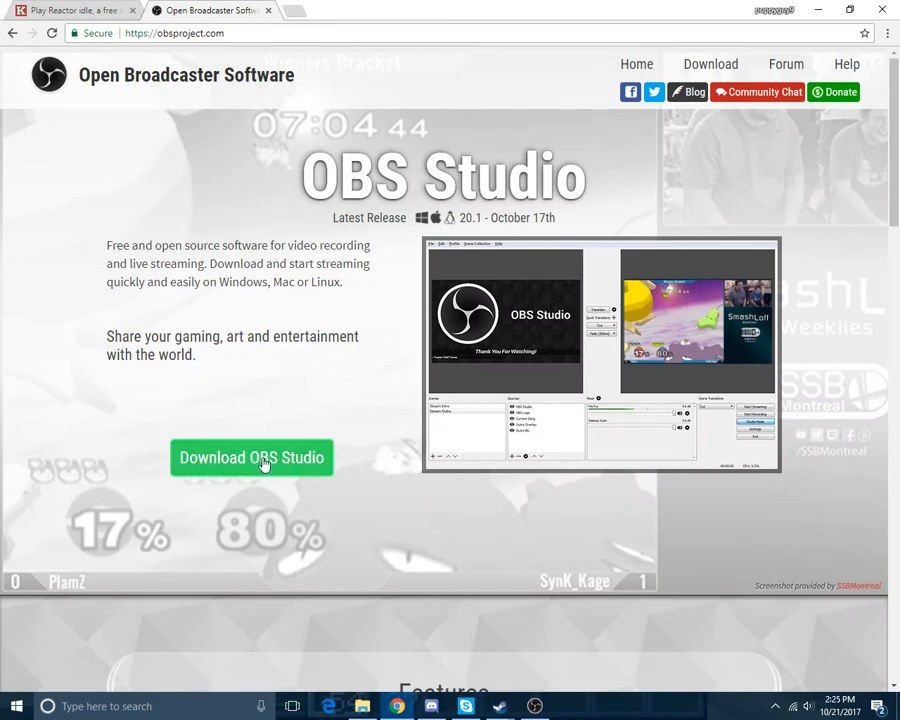
pyautogui.scroll(-3, 255, 469)
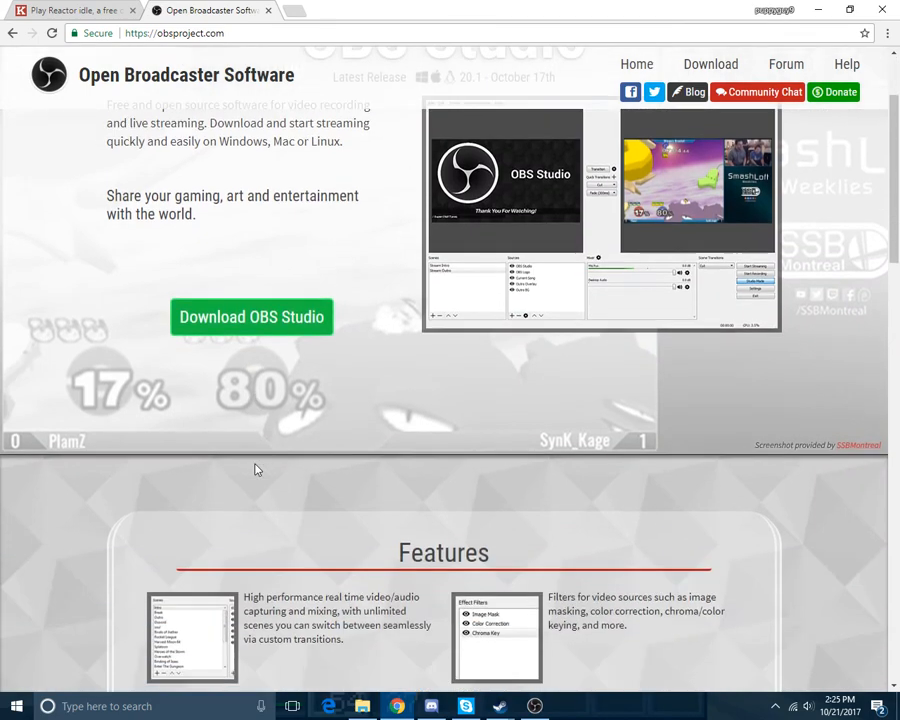
pyautogui.scroll(3, 257, 469)
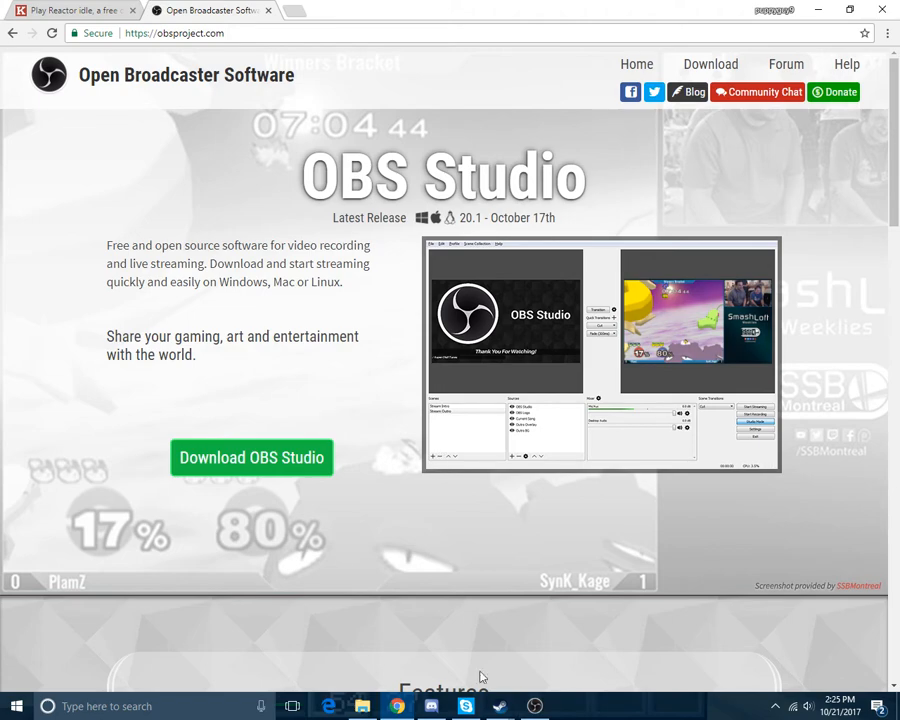
# Switch to OBS and view the source types that can be added to the scene
pyautogui.click(537, 706)
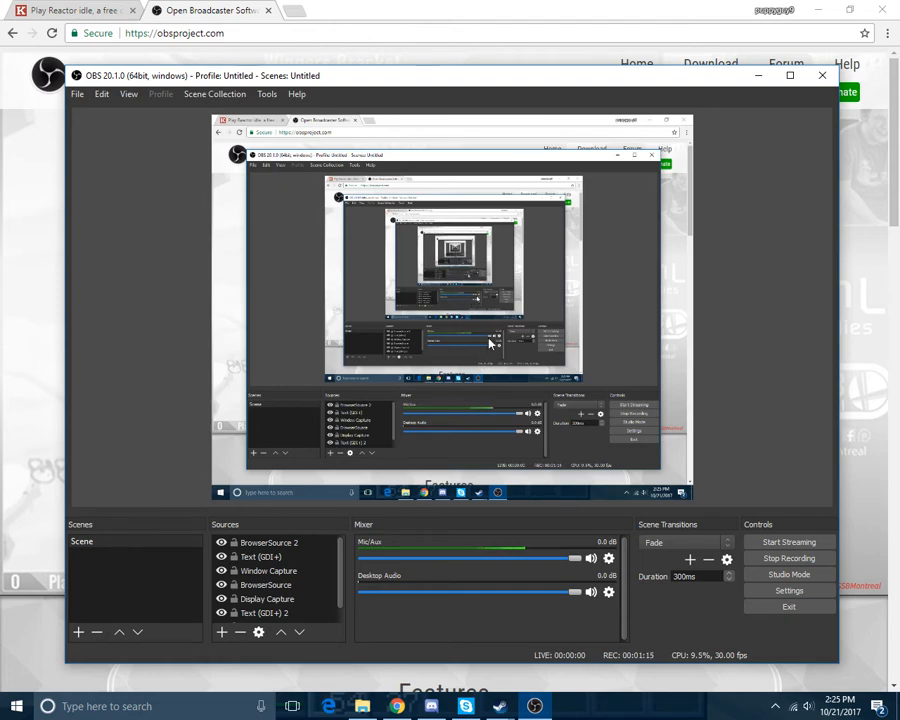
pyautogui.rightClick(461, 258)
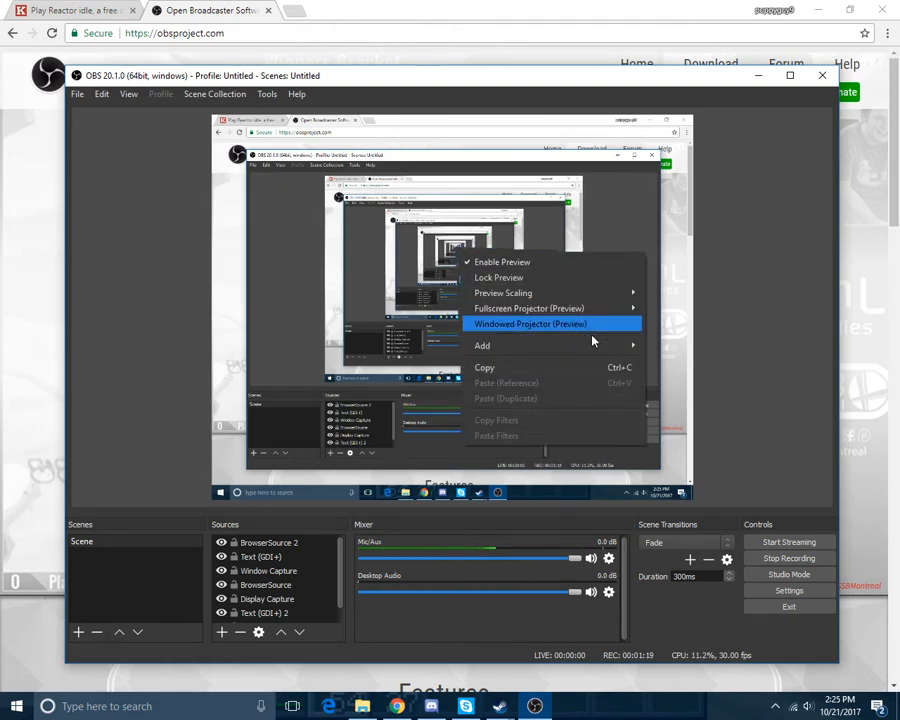
pyautogui.moveTo(580, 348)
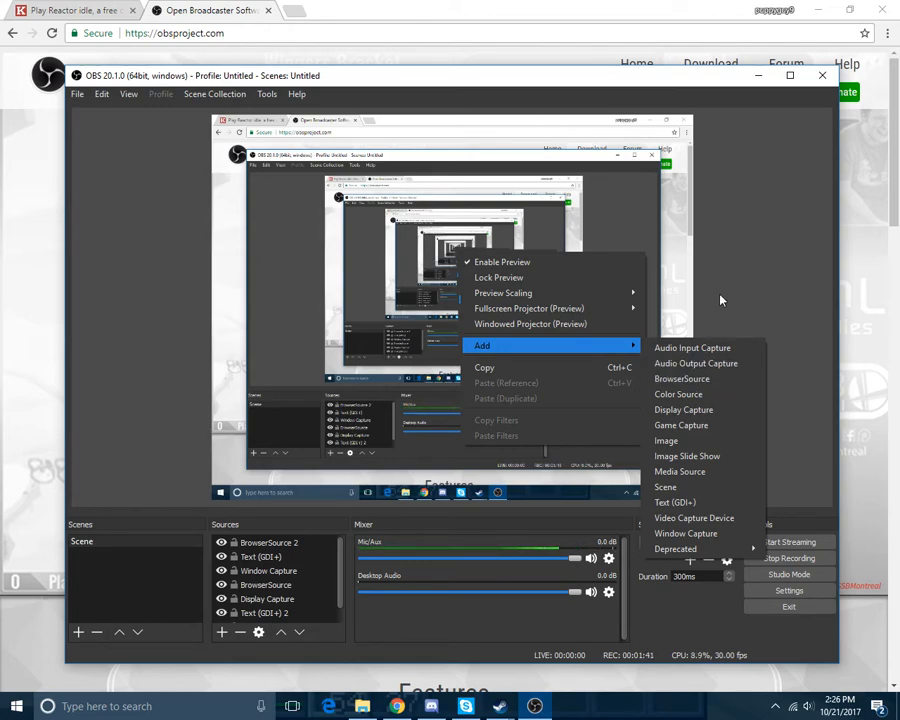
pyautogui.click(721, 228)
# Move the subscriber-count browser source onto the preview canvas and back off it
pyautogui.moveTo(773, 442); pyautogui.dragTo(401, 338)
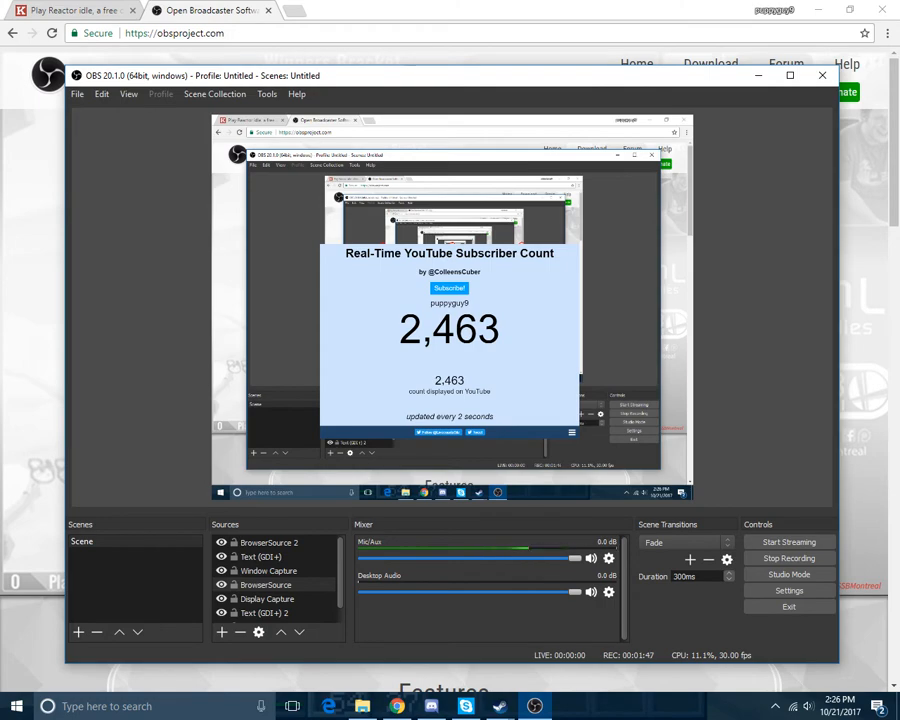
pyautogui.moveTo(450, 333); pyautogui.dragTo(508, 448)
pyautogui.rightClick(490, 350)
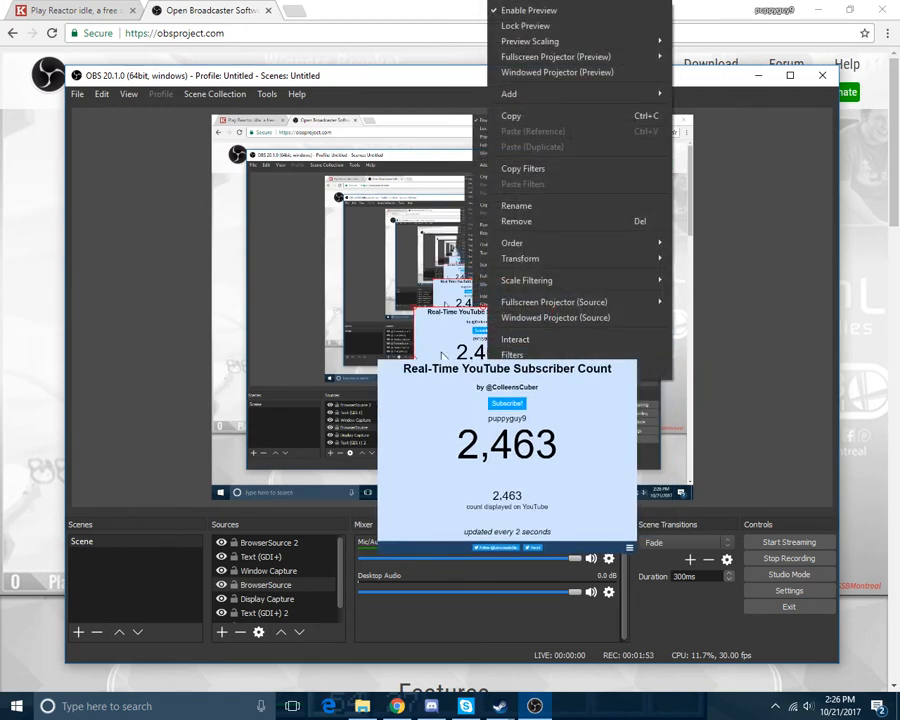
pyautogui.click(447, 358)
pyautogui.moveTo(455, 367); pyautogui.dragTo(746, 449)
pyautogui.click(723, 380)
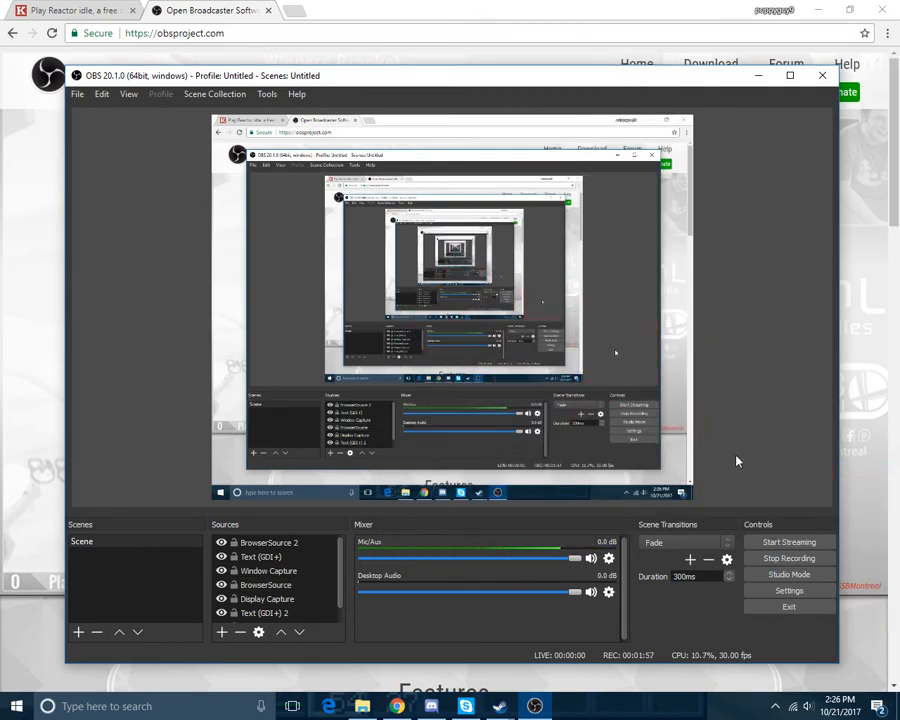
# Examine the addable source types again, including Text (GDI+) and Display Capture, without adding one
pyautogui.rightClick(555, 358)
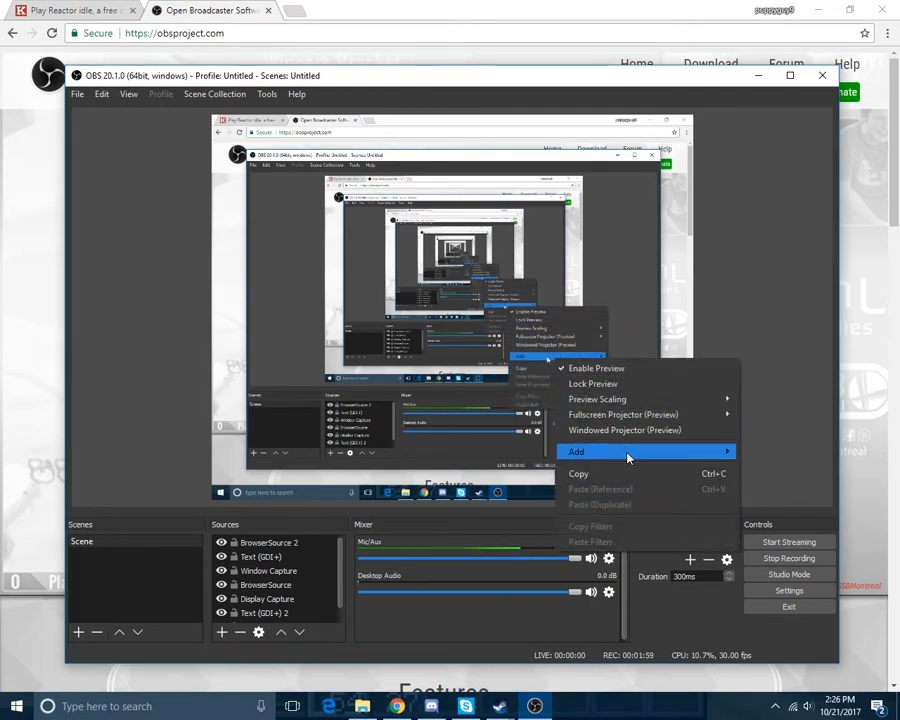
pyautogui.moveTo(573, 456)
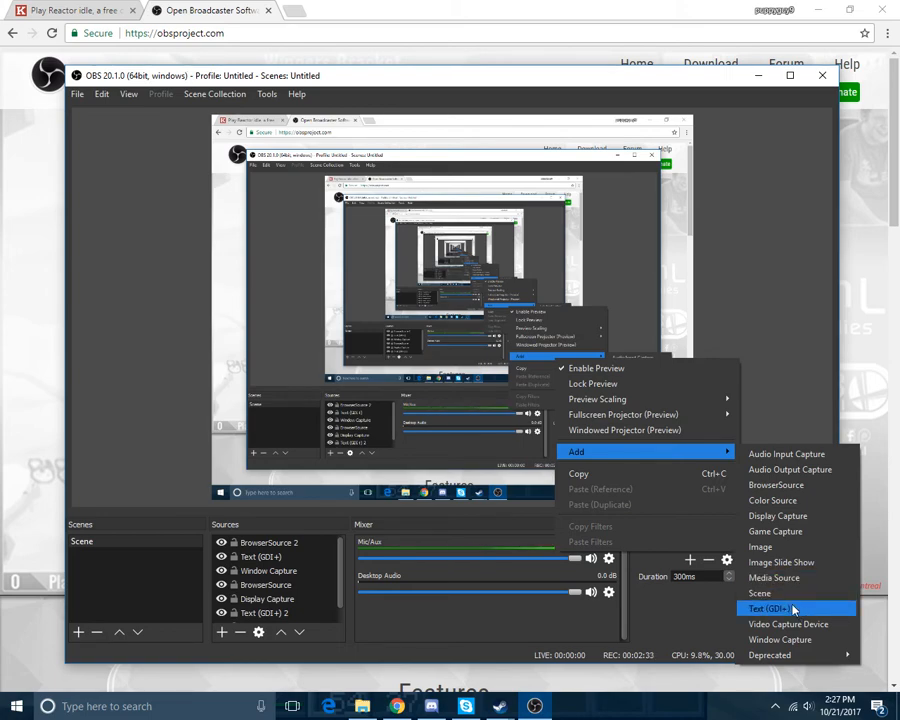
pyautogui.click(197, 311)
pyautogui.moveTo(155, 488)
pyautogui.mouseDown()
pyautogui.moveTo(320, 403)
pyautogui.moveTo(458, 378)
pyautogui.moveTo(497, 312)
pyautogui.moveTo(466, 414)
pyautogui.moveTo(140, 497)
pyautogui.moveTo(149, 488)
pyautogui.mouseUp()
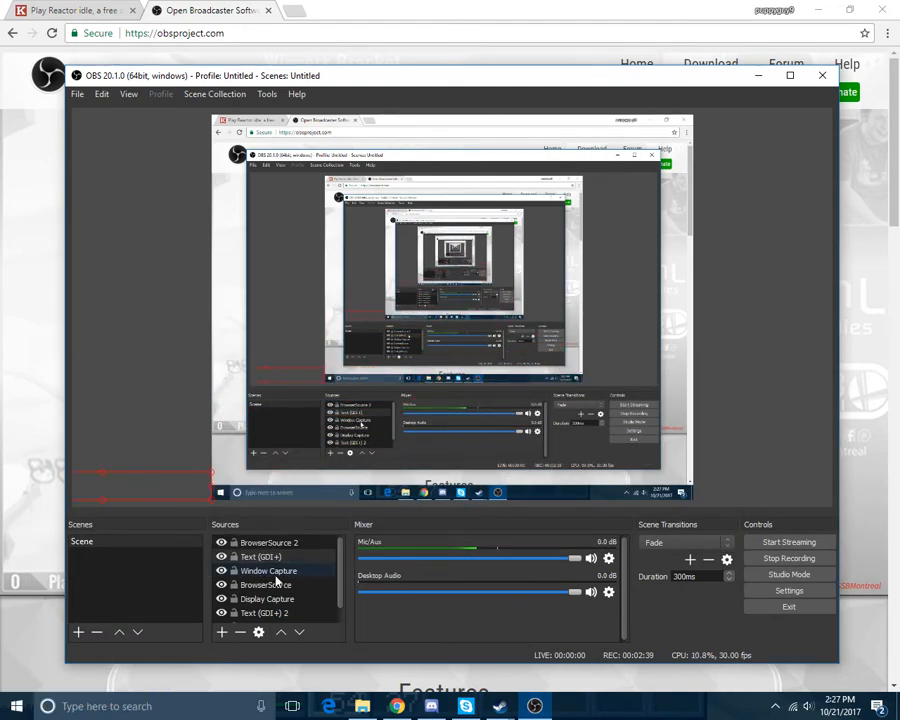
pyautogui.rightClick(388, 382)
pyautogui.click(138, 383)
pyautogui.rightClick(374, 342)
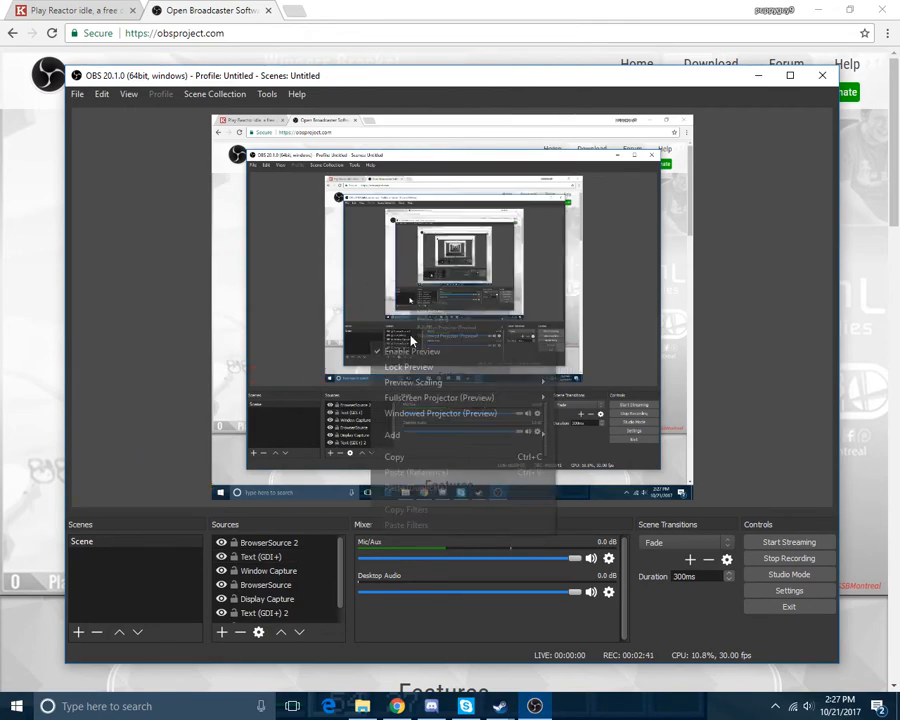
pyautogui.moveTo(535, 436)
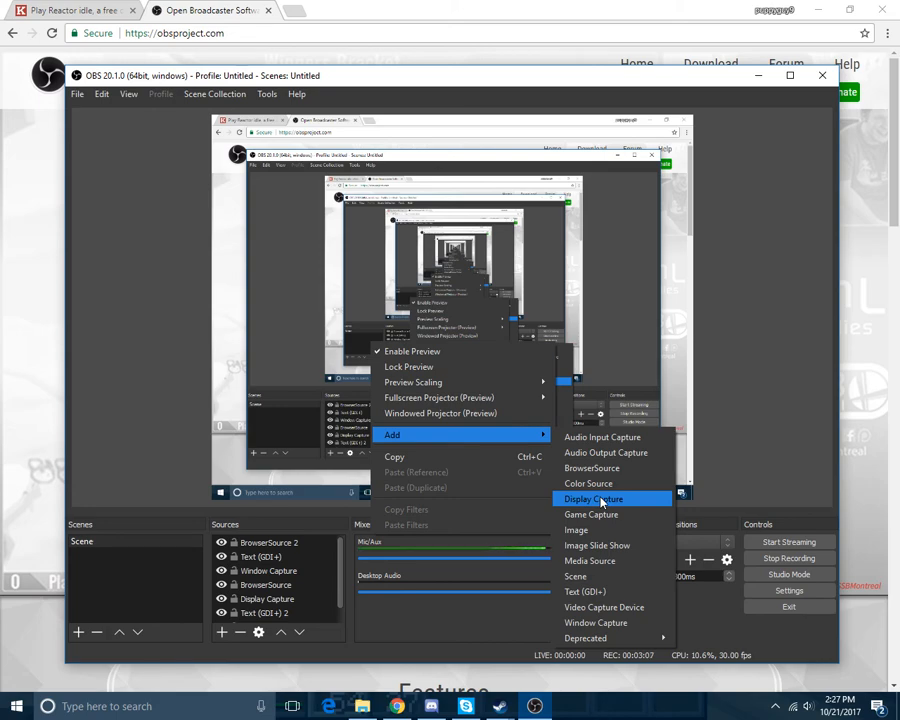
pyautogui.click(193, 328)
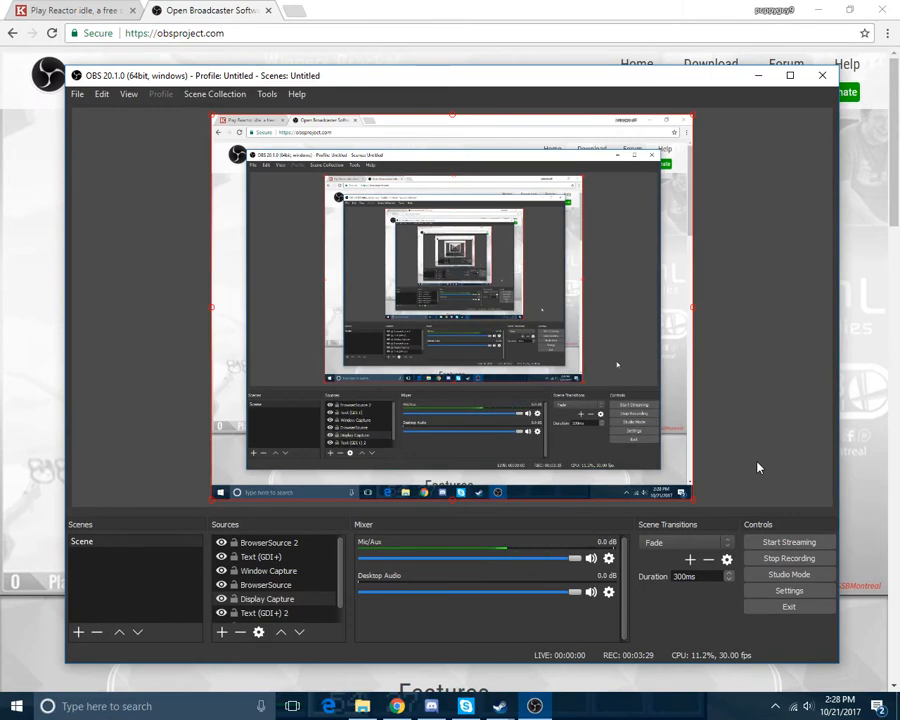
# View the Window Capture source's options and the Add Scene dialog, leaving both without making changes
pyautogui.rightClick(255, 570)
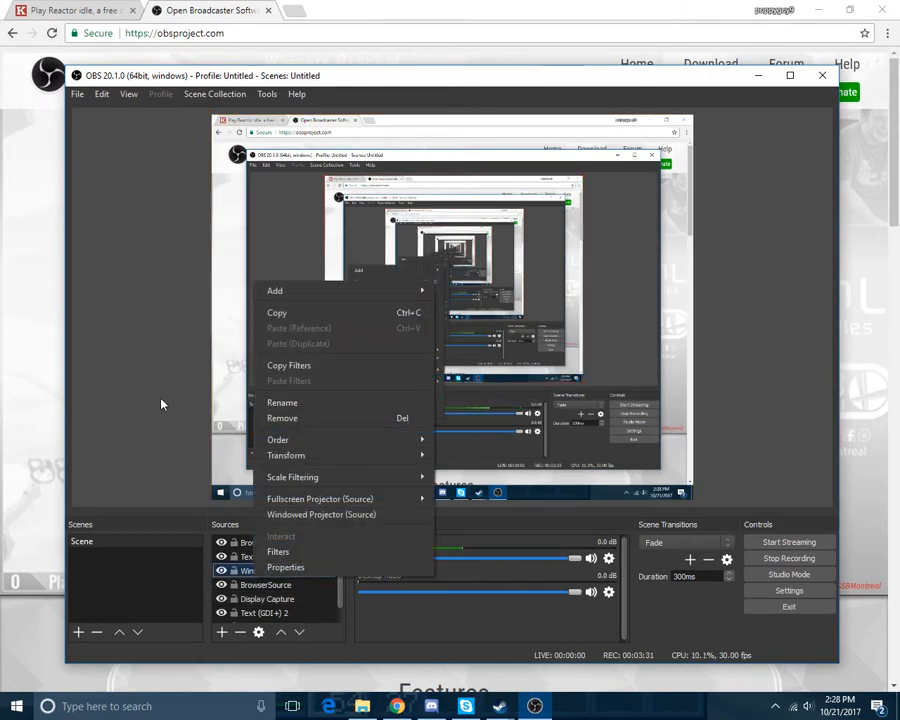
pyautogui.click(189, 348)
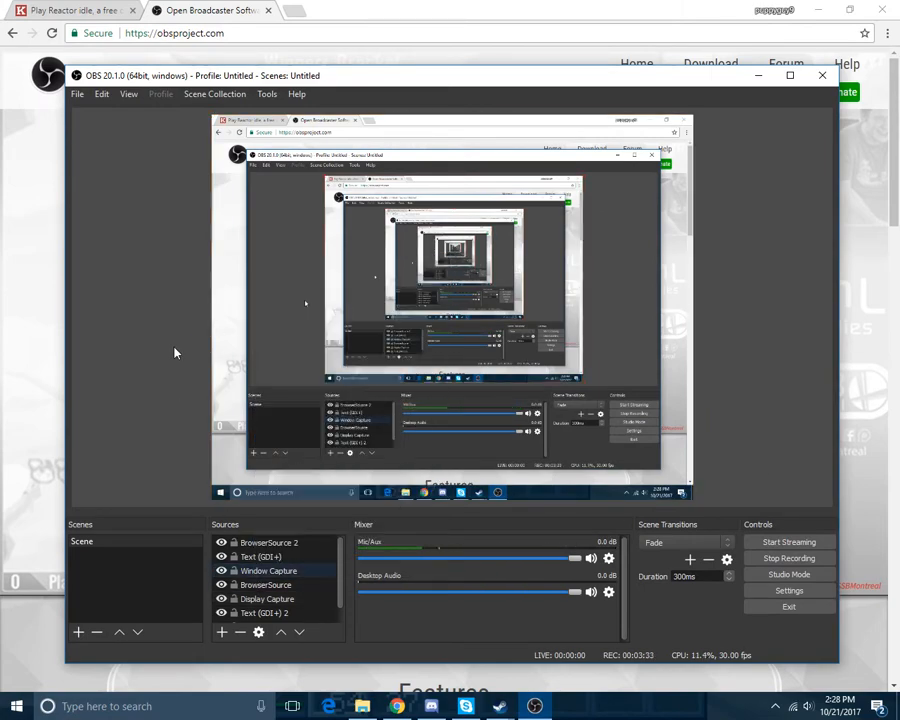
pyautogui.rightClick(142, 566)
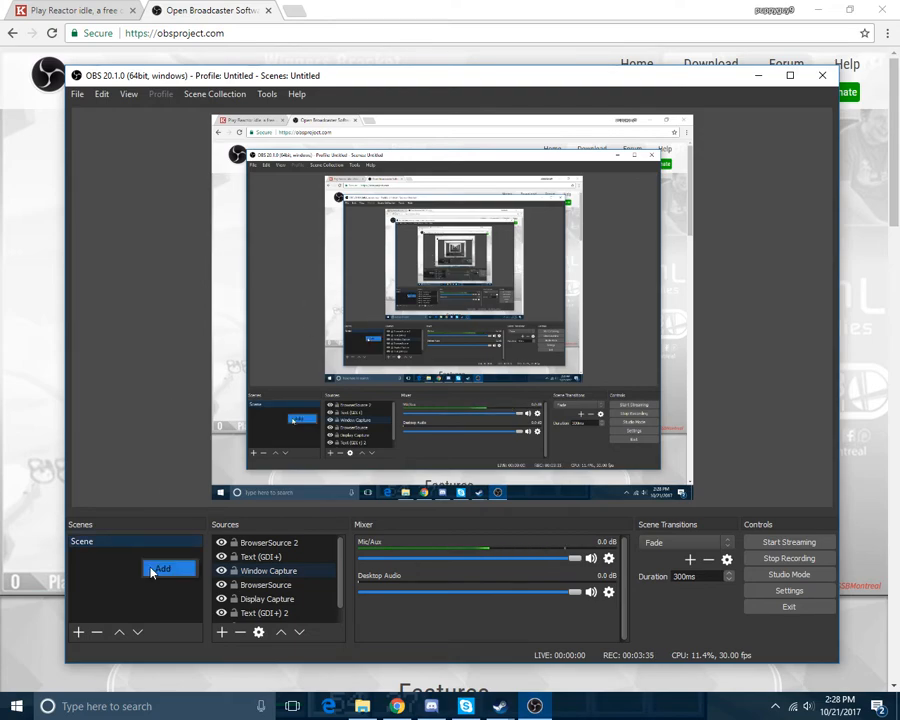
pyautogui.click(155, 568)
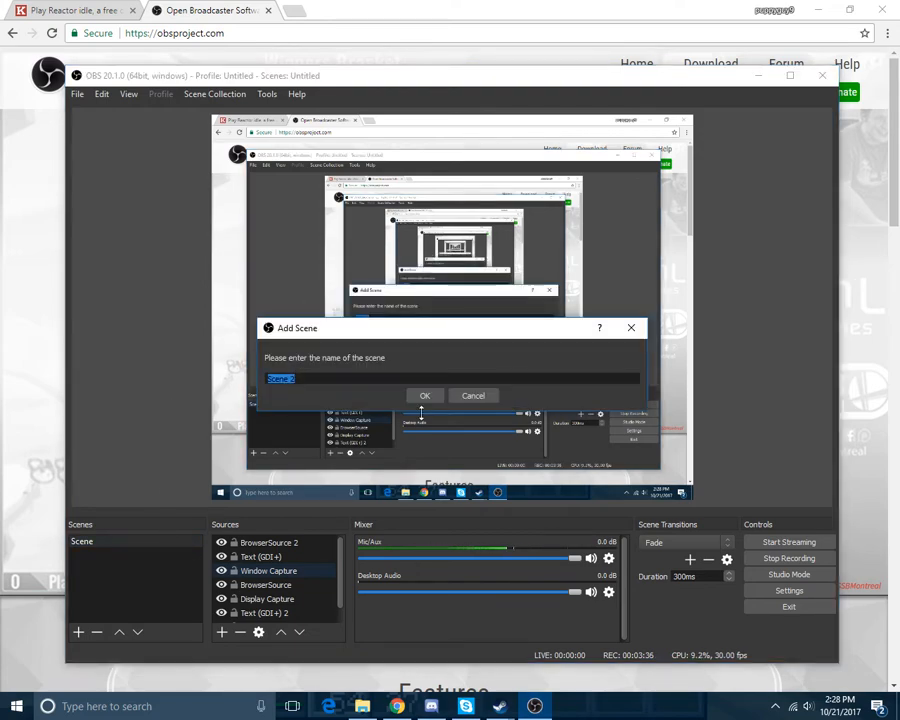
pyautogui.click(630, 328)
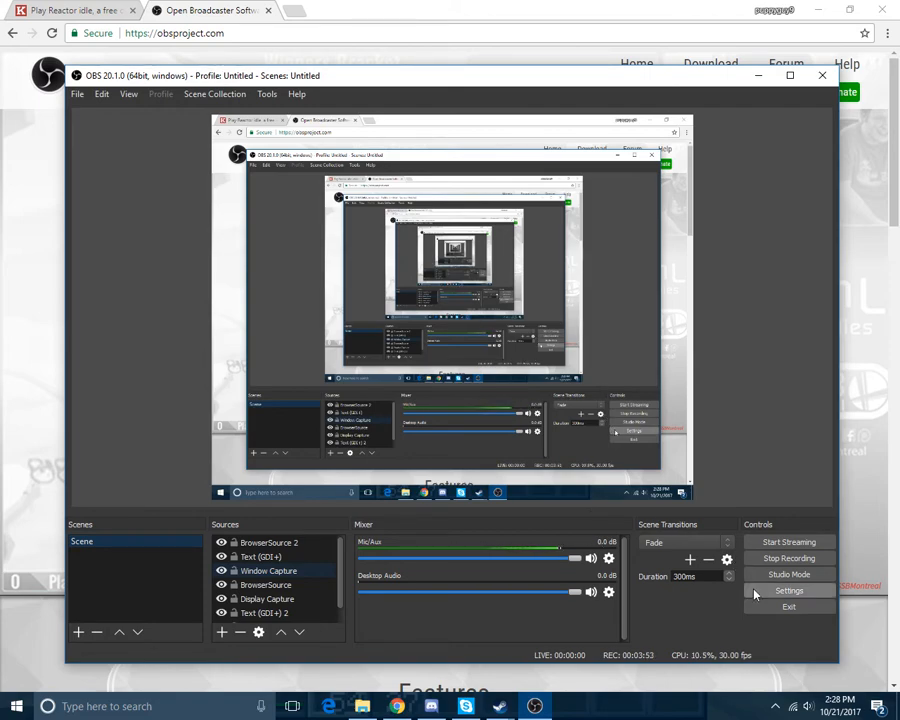
# Turn Studio Mode on and back off
pyautogui.click(788, 574)
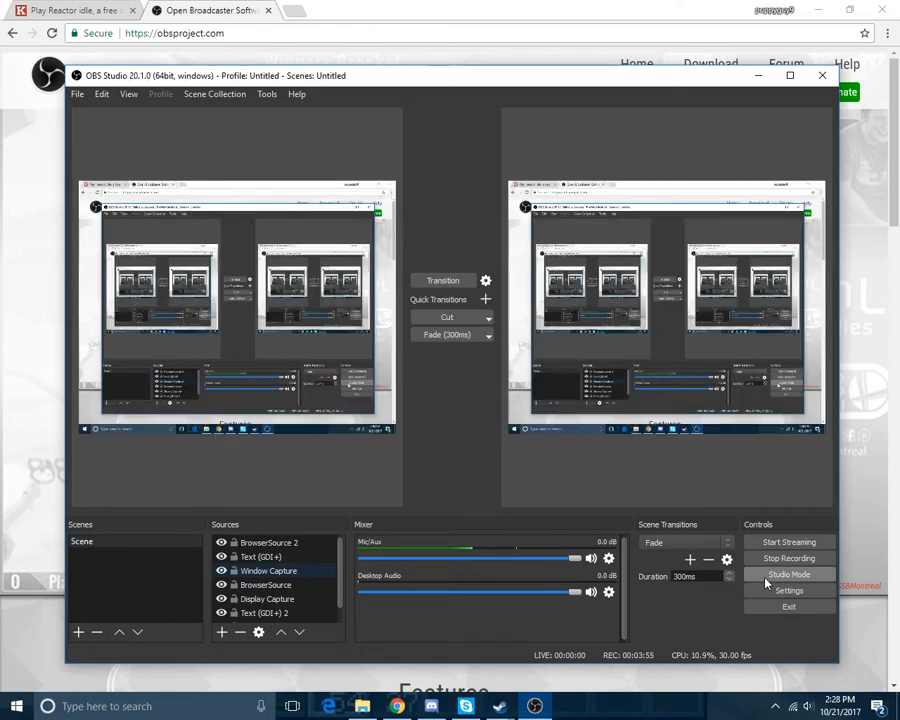
pyautogui.click(788, 574)
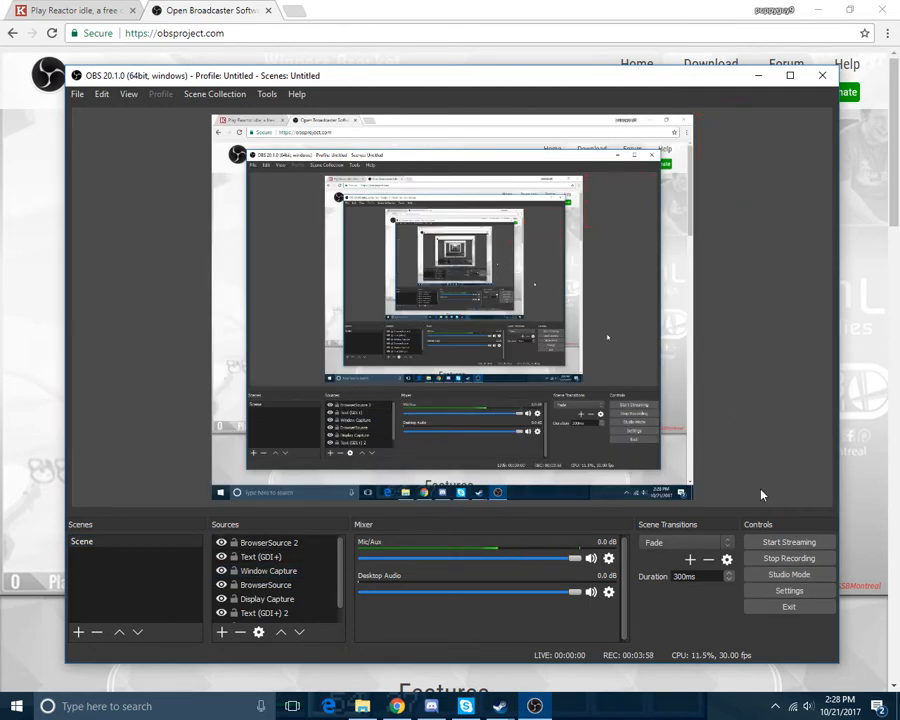
# Open the OBS settings and try the Default and Rachni themes before returning to the Dark theme
pyautogui.click(789, 590)
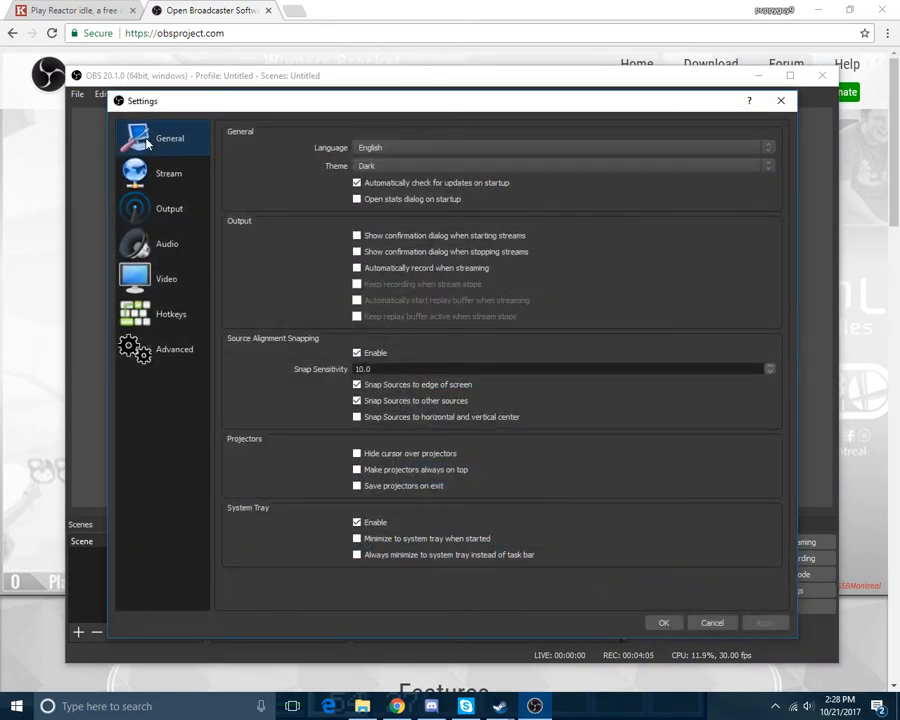
pyautogui.click(408, 166)
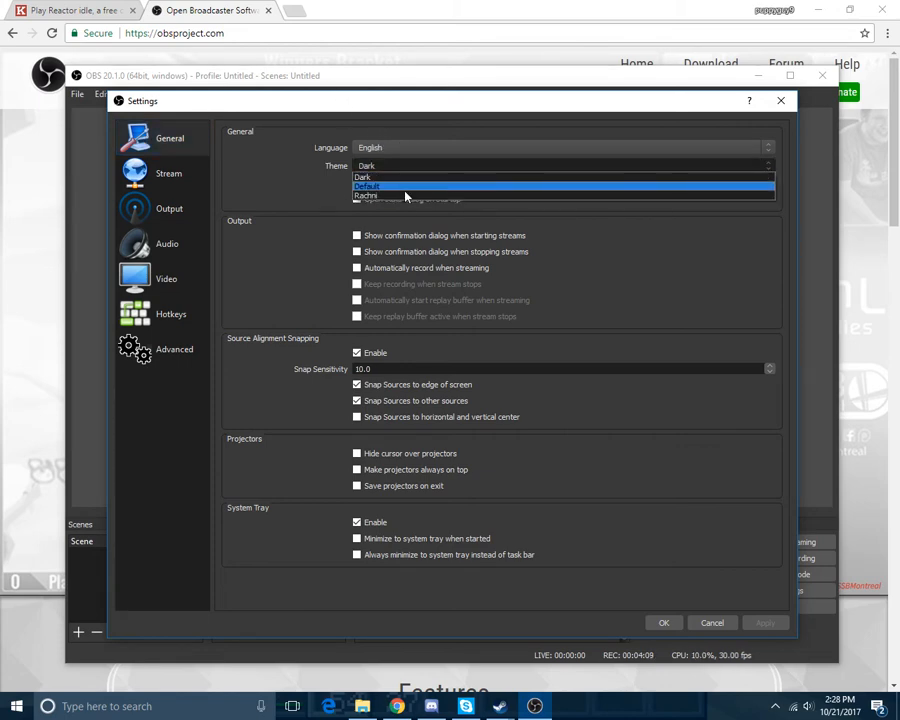
pyautogui.click(407, 188)
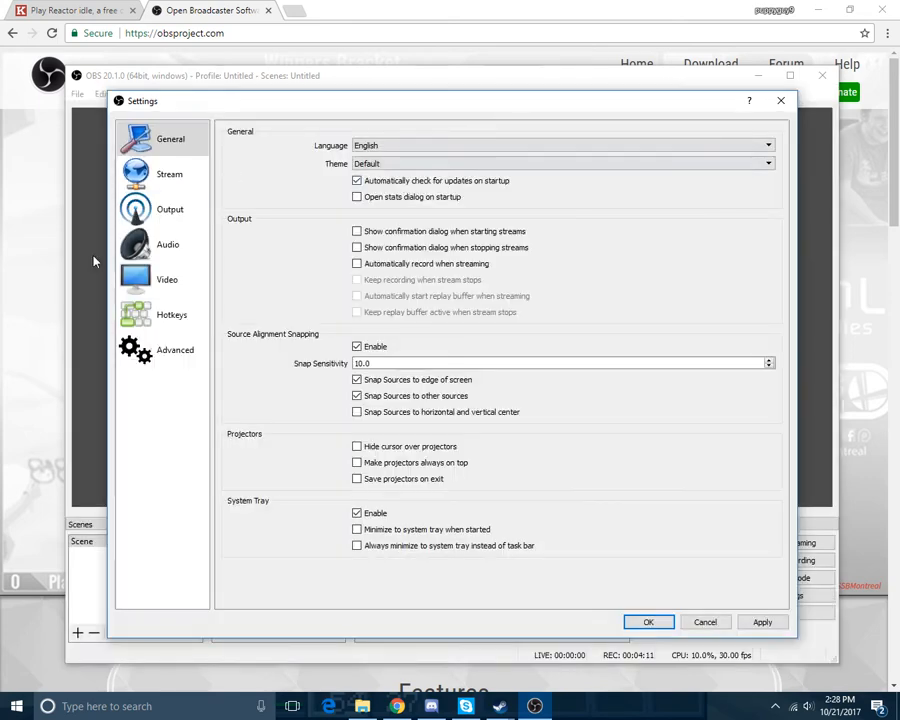
pyautogui.click(450, 166)
pyautogui.click(445, 194)
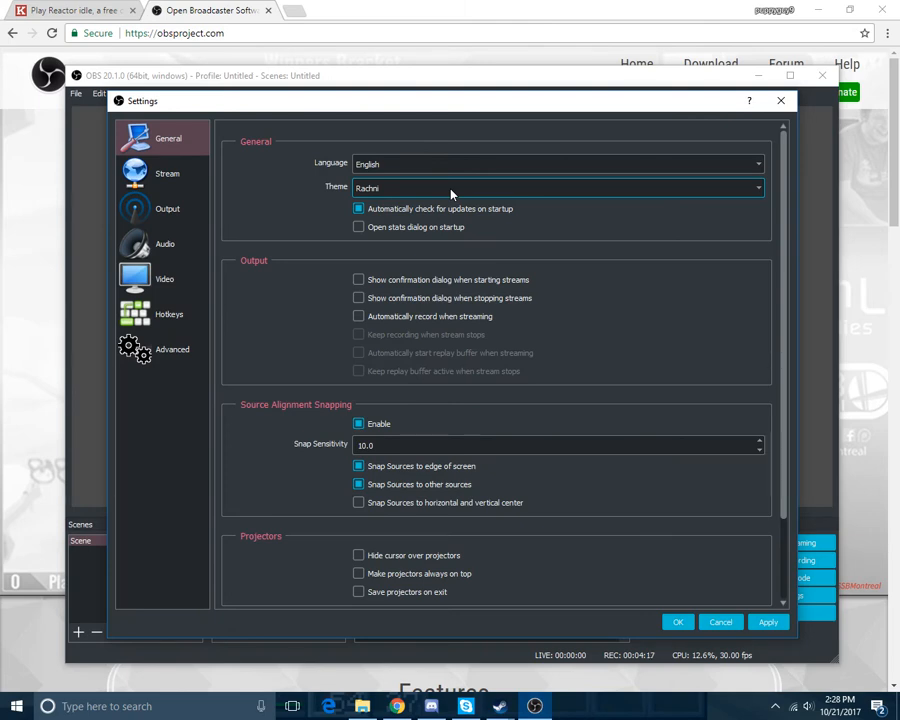
pyautogui.click(450, 195)
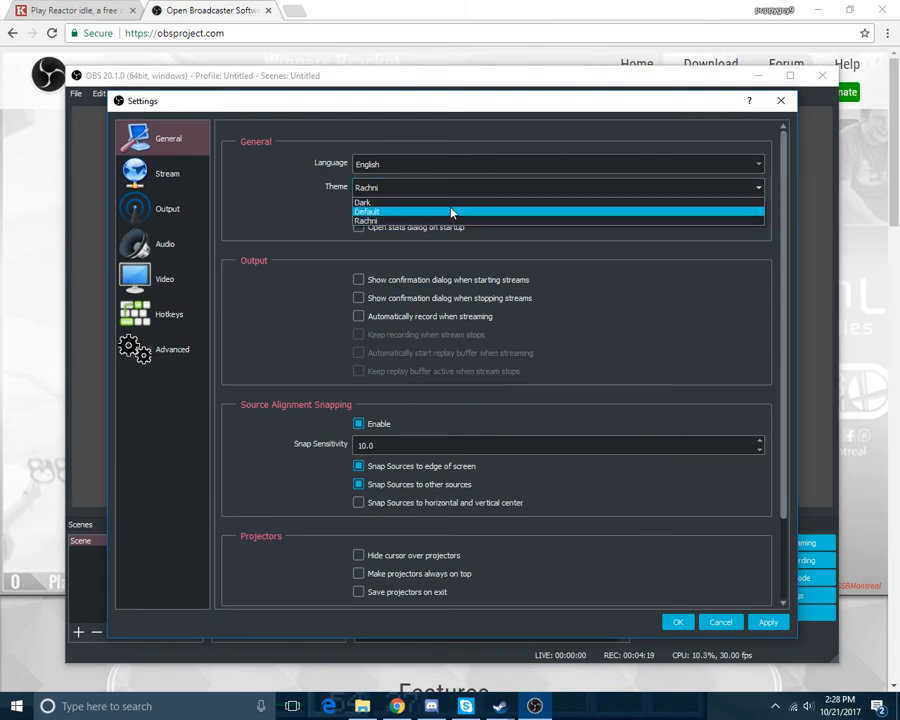
pyautogui.click(450, 203)
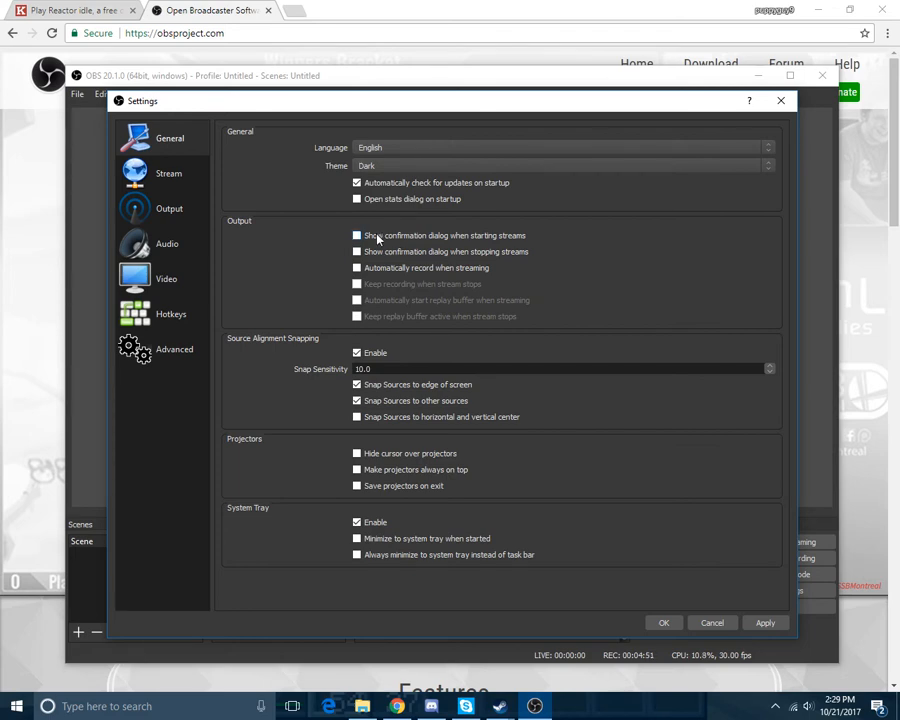
# Enable and disable the confirmation dialogs for starting and stopping streams
pyautogui.click(378, 236)
pyautogui.click(376, 251)
pyautogui.click(378, 236)
pyautogui.click(378, 251)
# View the stream settings' stream type and streaming service choices, keeping Streaming Services and YouTube / YouTube Gaming
pyautogui.click(176, 185)
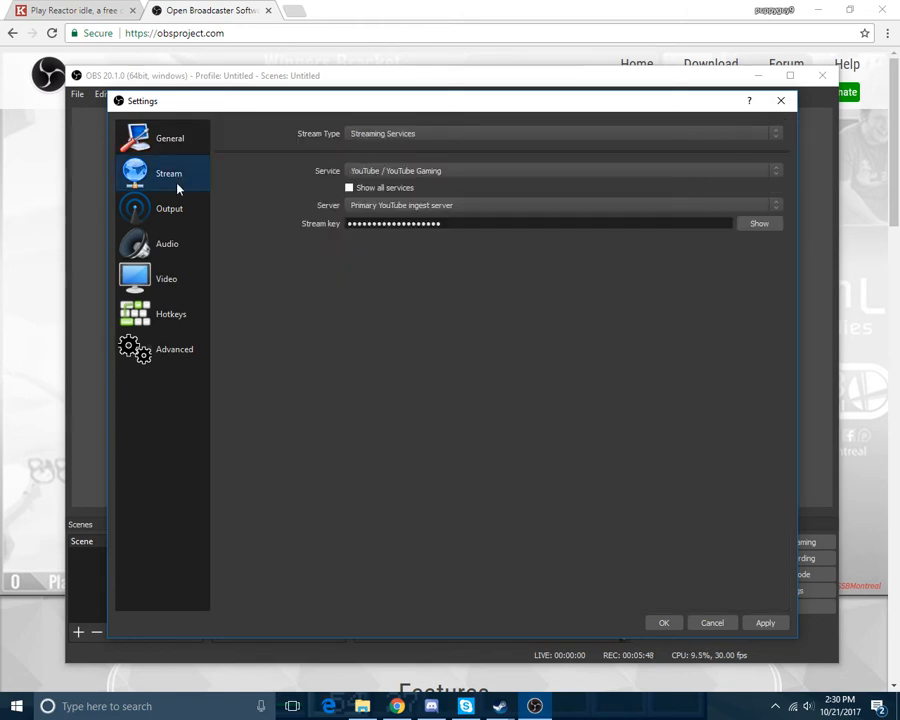
pyautogui.click(475, 140)
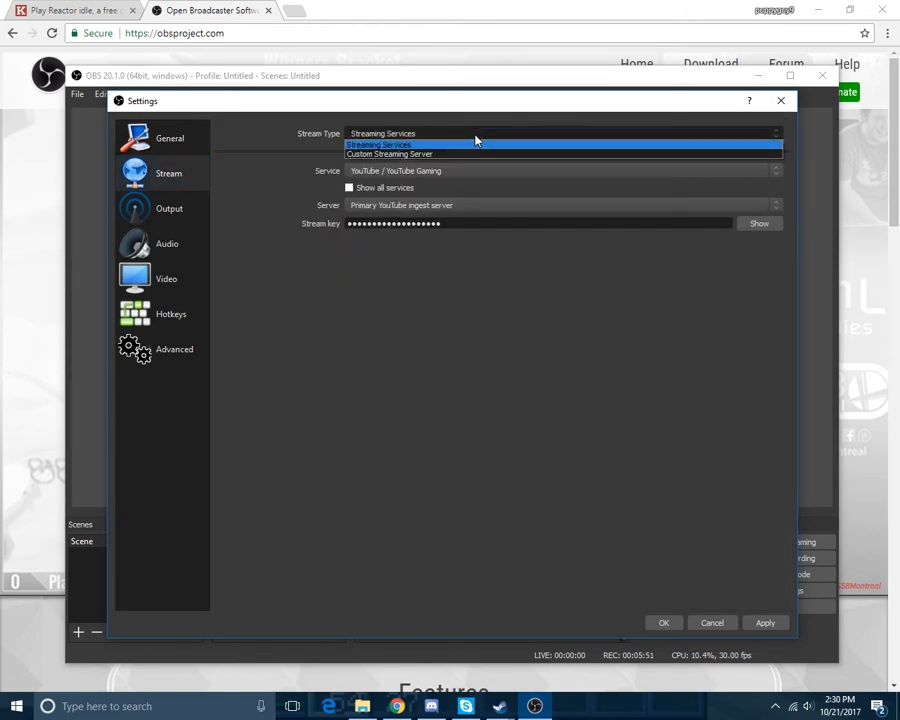
pyautogui.click(475, 140)
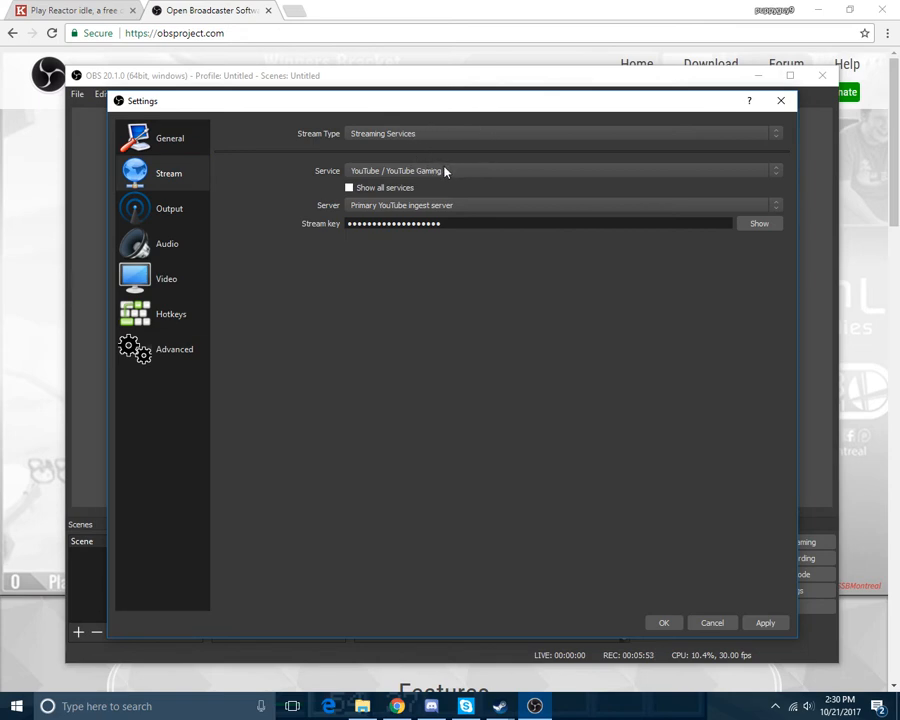
pyautogui.click(446, 171)
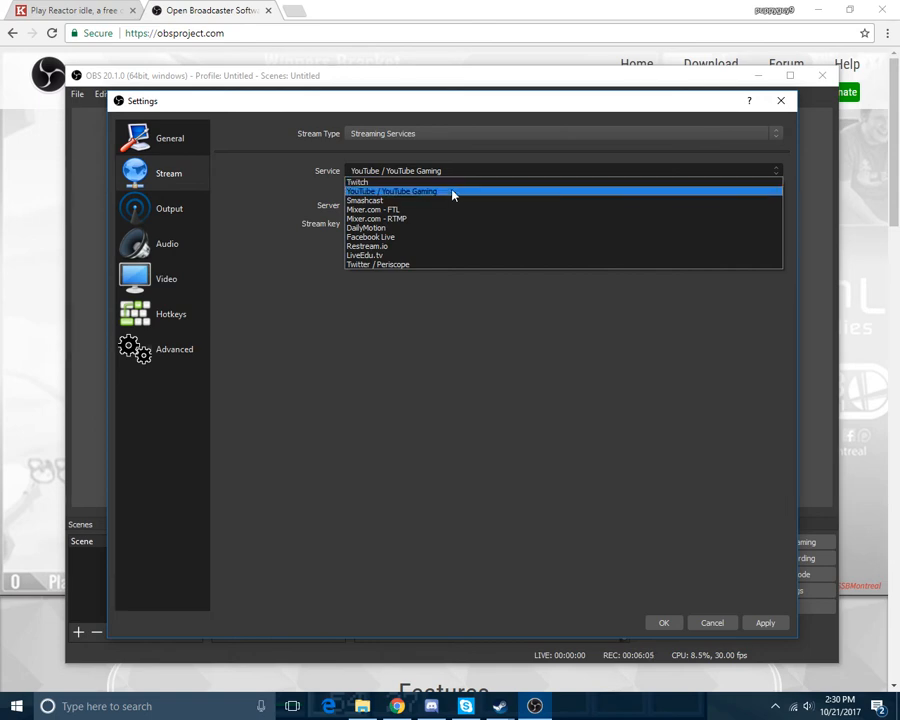
pyautogui.click(395, 170)
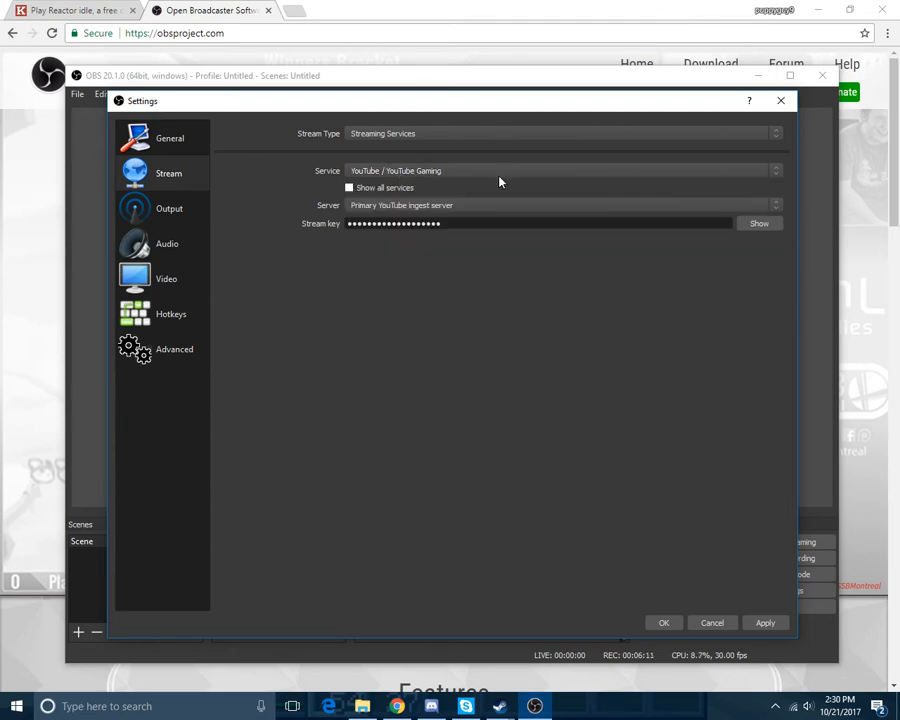
# Browse the extended service list with Show all services enabled, disable the option again and highlight the masked stream key
pyautogui.click(388, 190)
pyautogui.click(395, 172)
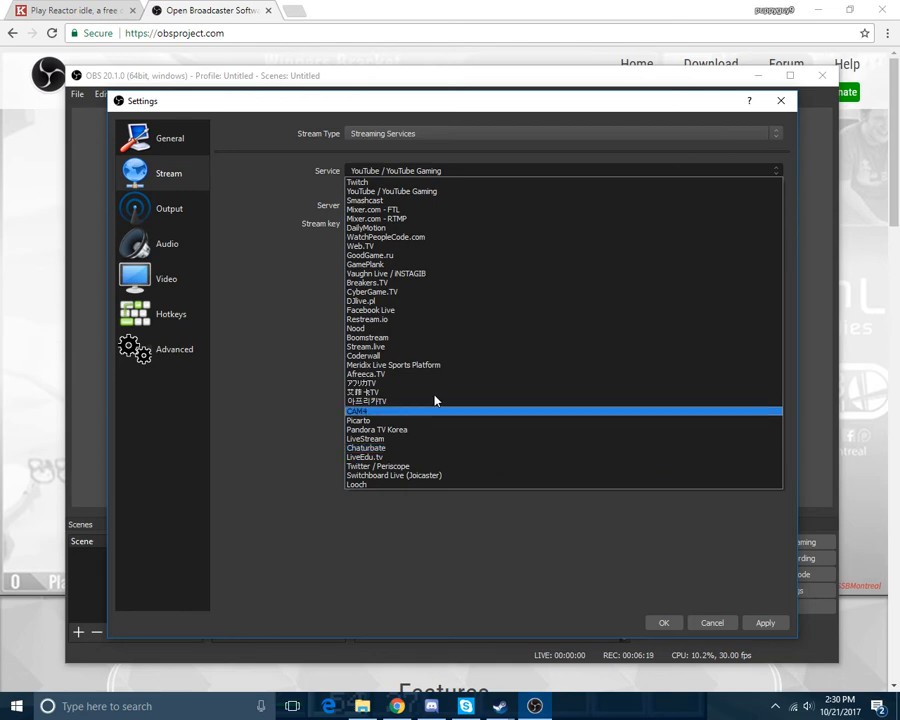
pyautogui.click(416, 175)
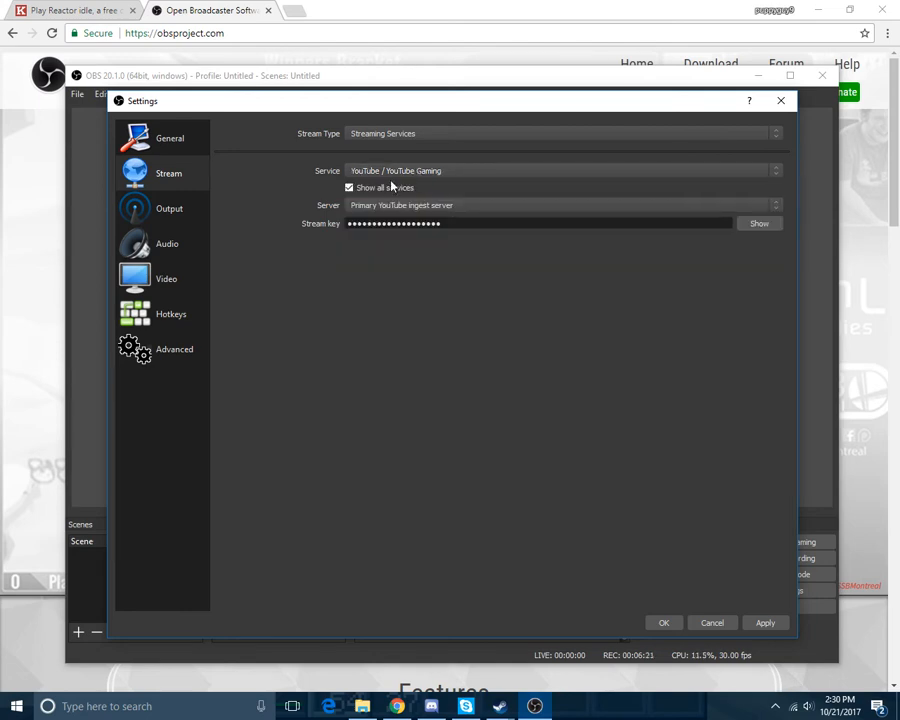
pyautogui.click(362, 192)
pyautogui.moveTo(489, 222); pyautogui.dragTo(321, 234)
pyautogui.click(359, 264)
# Examine the output settings' streaming video bitrate and encoder preset choices without changing them
pyautogui.click(178, 220)
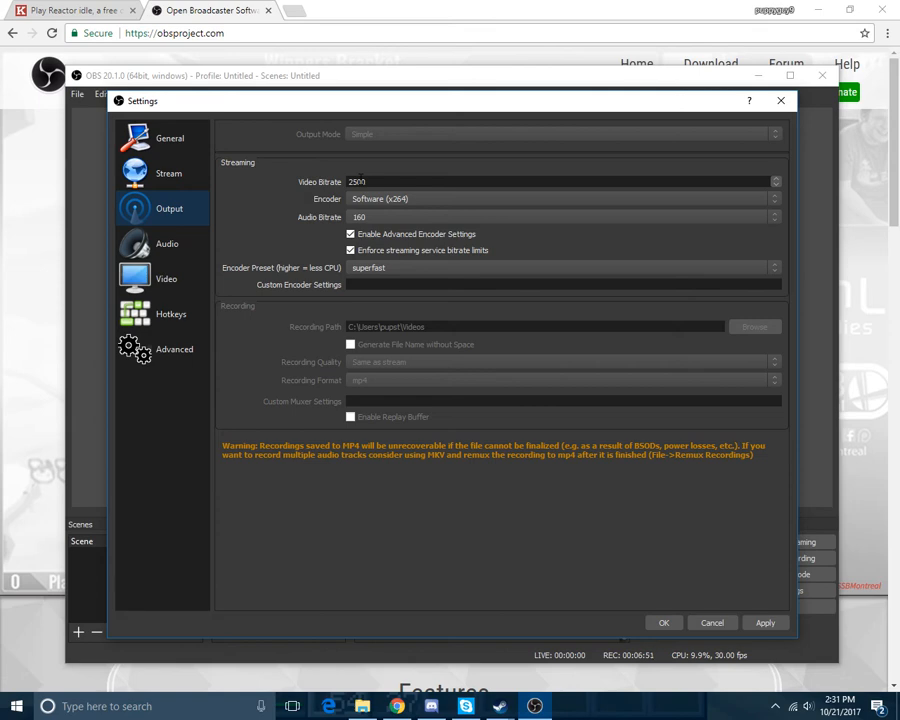
pyautogui.moveTo(369, 183); pyautogui.dragTo(332, 187)
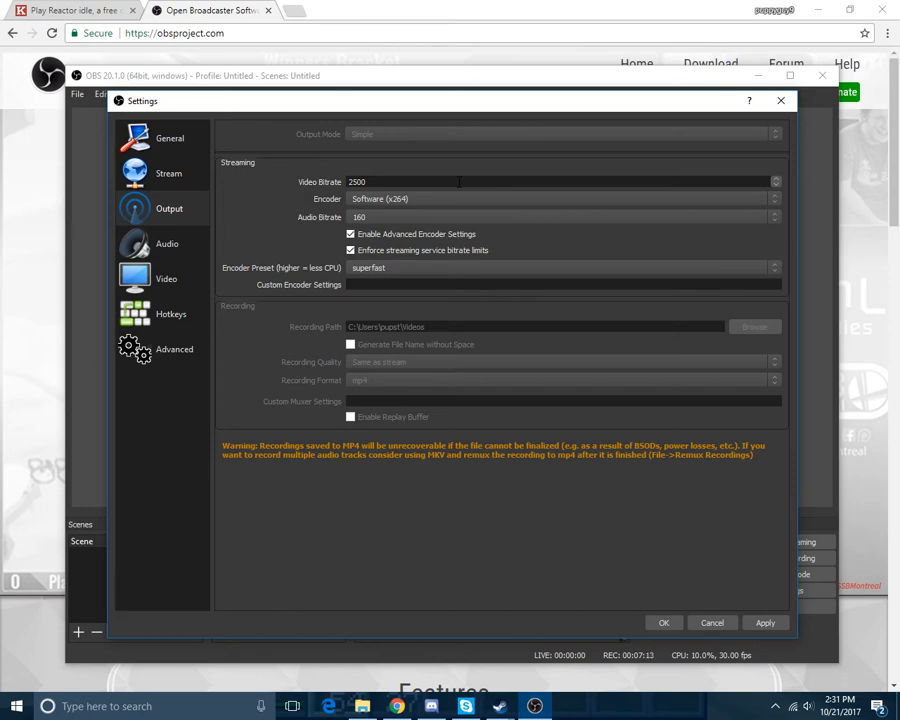
pyautogui.click(424, 266)
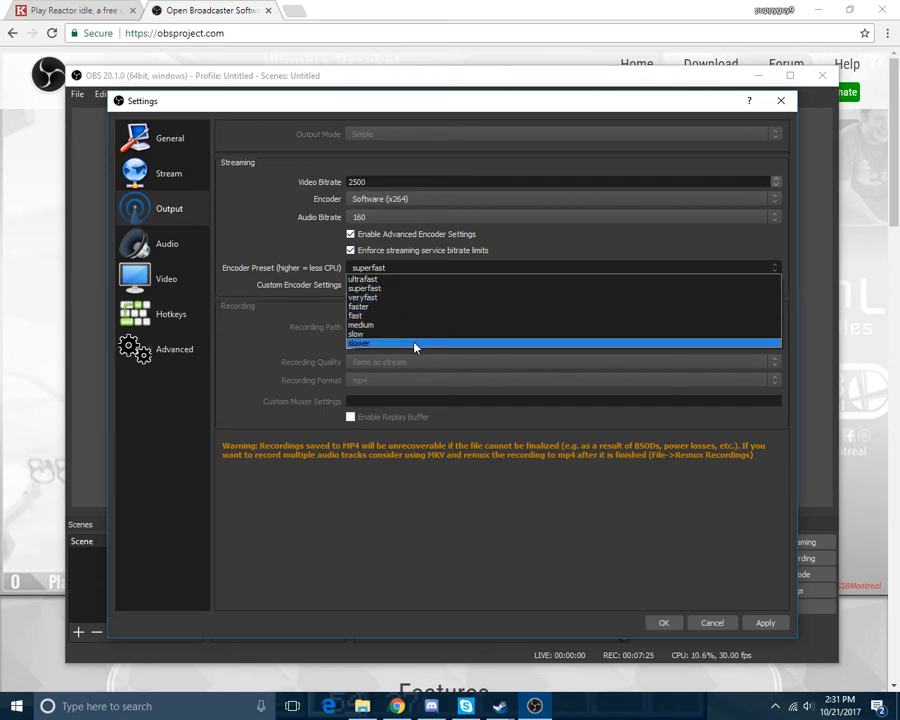
pyautogui.click(390, 270)
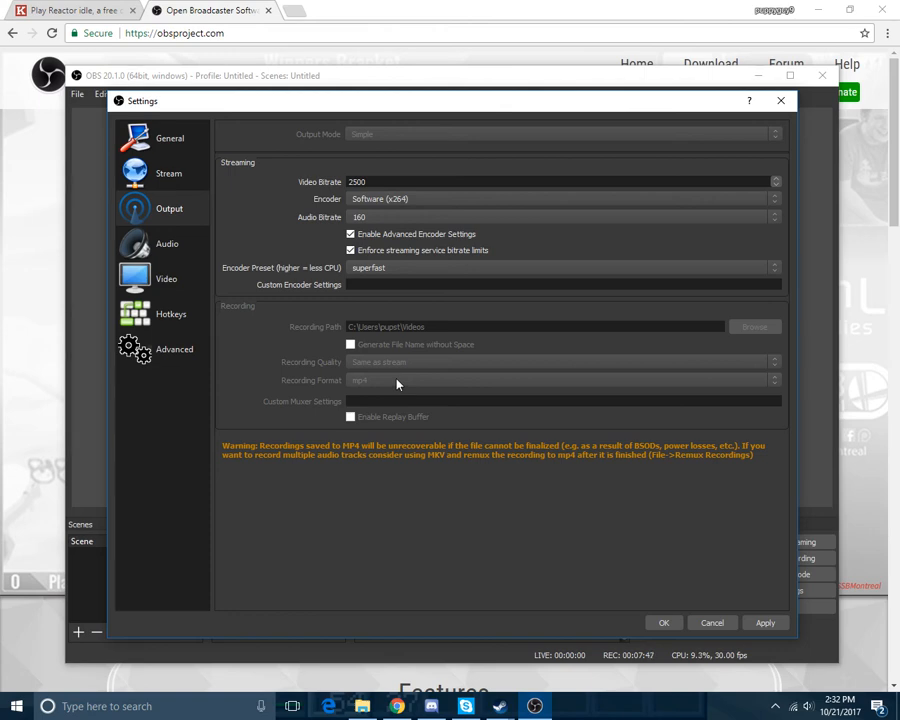
# Examine the audio settings' sample rate and channel choices, keeping 44.1khz and Stereo
pyautogui.click(165, 243)
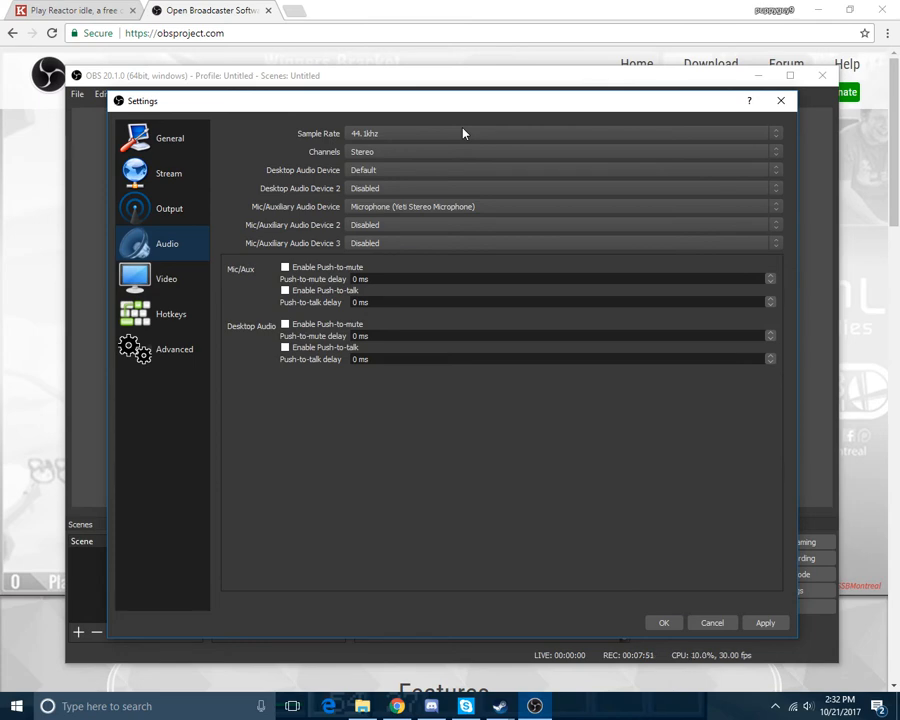
pyautogui.click(396, 134)
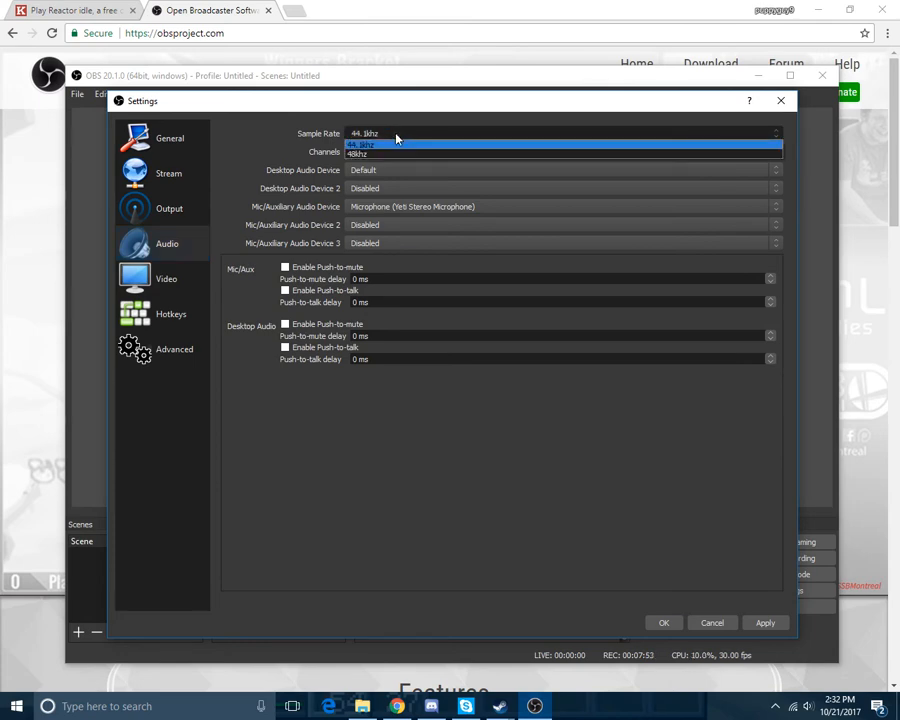
pyautogui.click(396, 138)
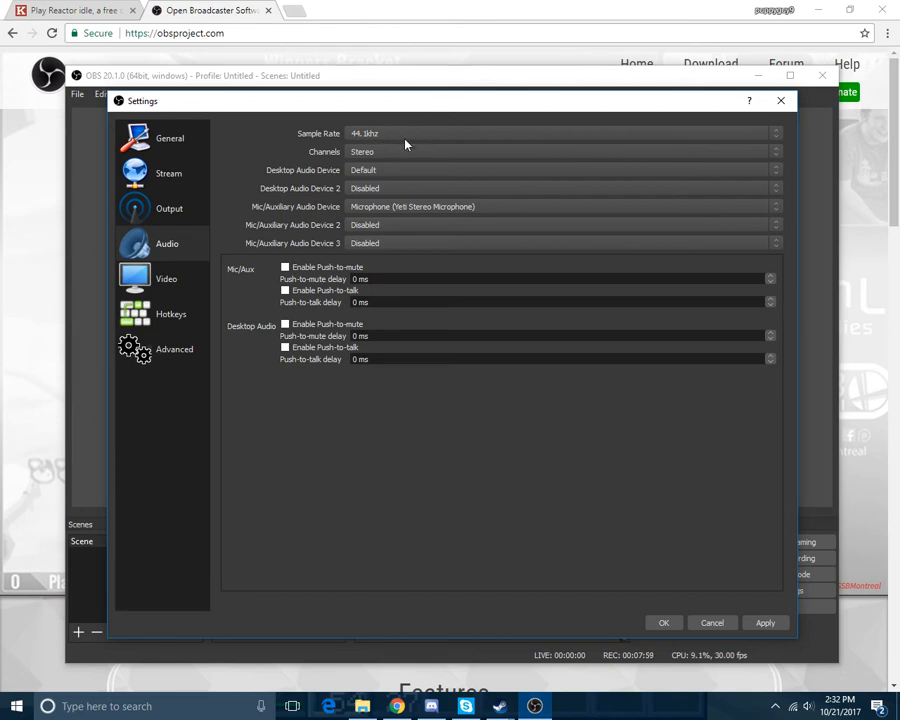
pyautogui.click(411, 151)
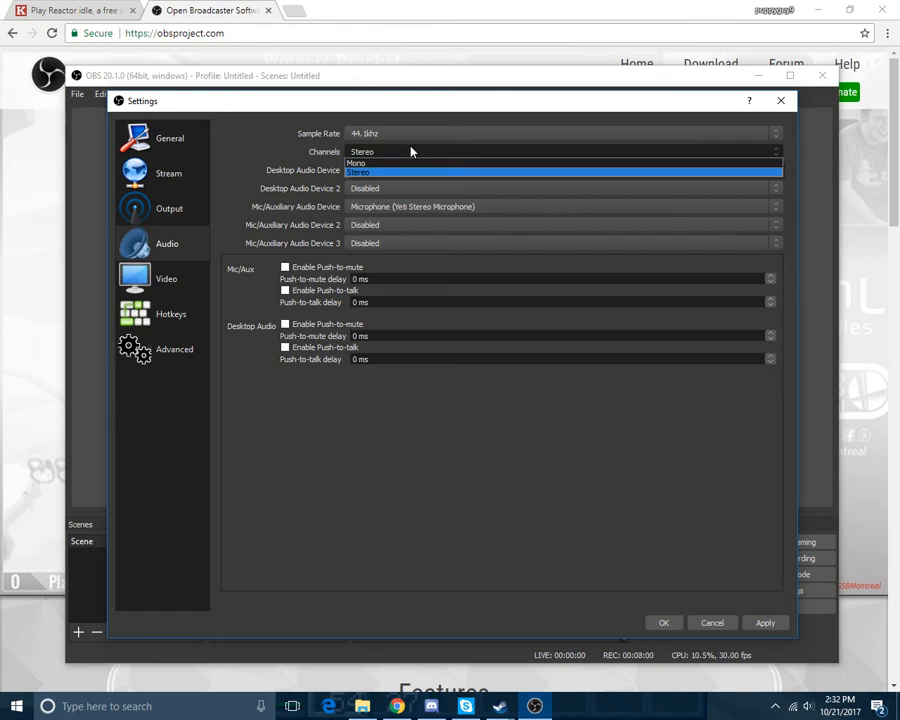
pyautogui.click(353, 154)
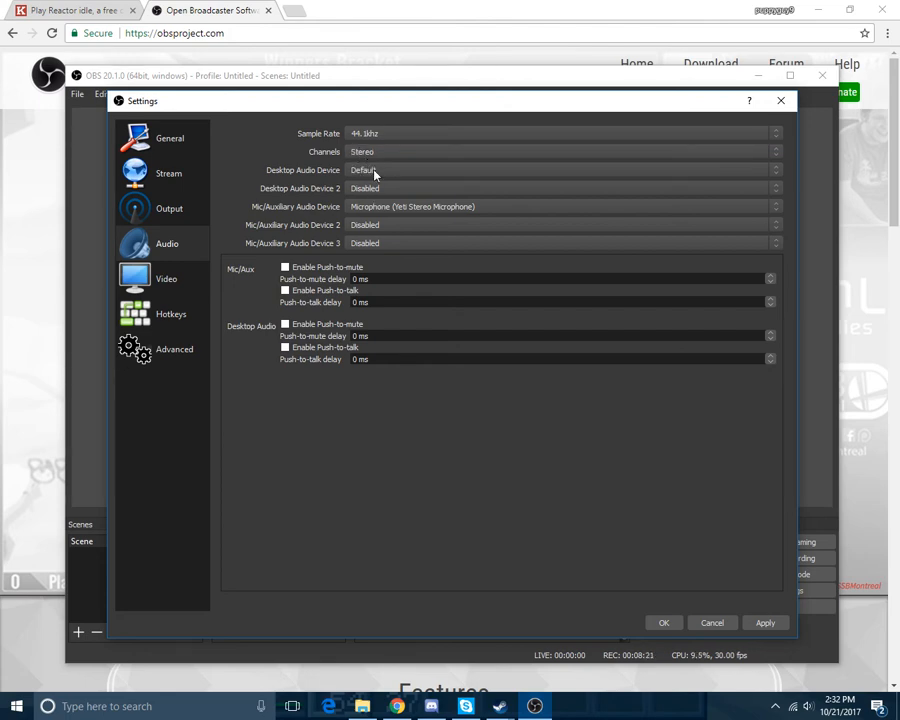
# View the choices for the desktop audio device and the Mic/Auxiliary audio device without changing either
pyautogui.click(374, 172)
pyautogui.click(374, 172)
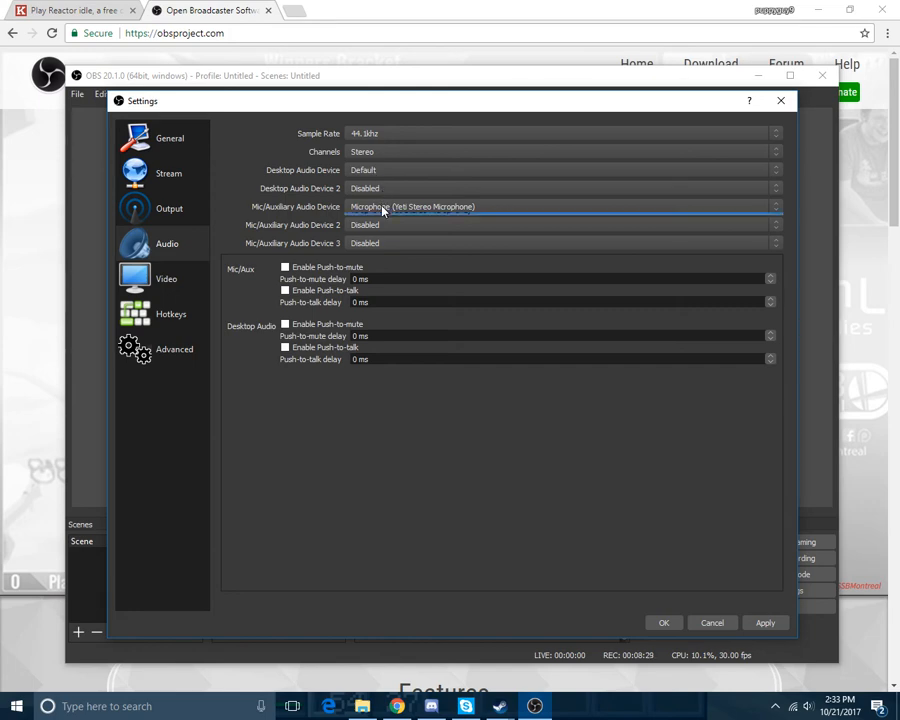
pyautogui.click(384, 206)
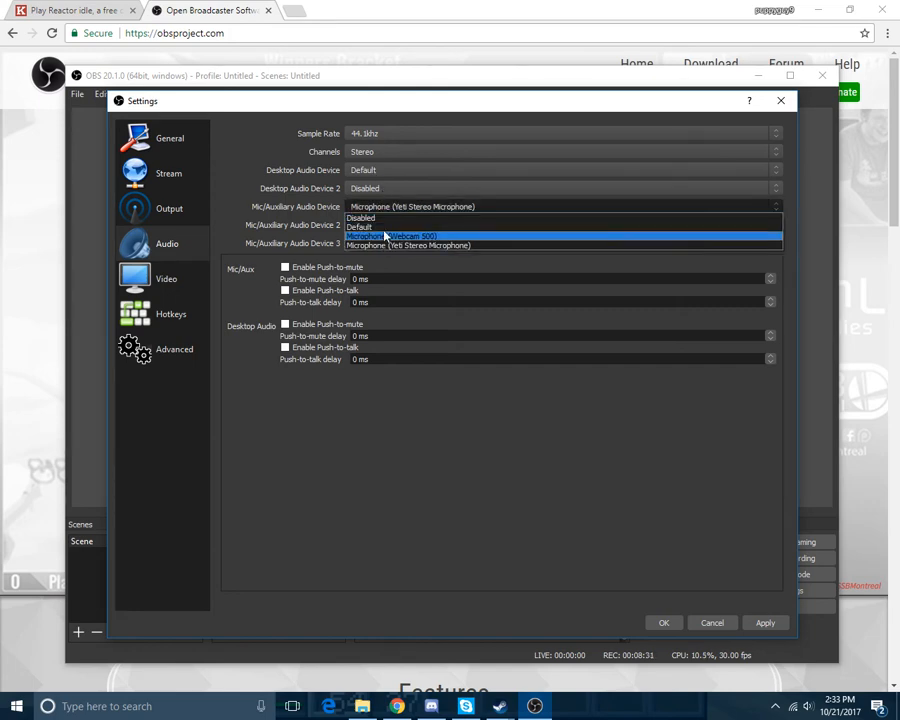
pyautogui.click(388, 207)
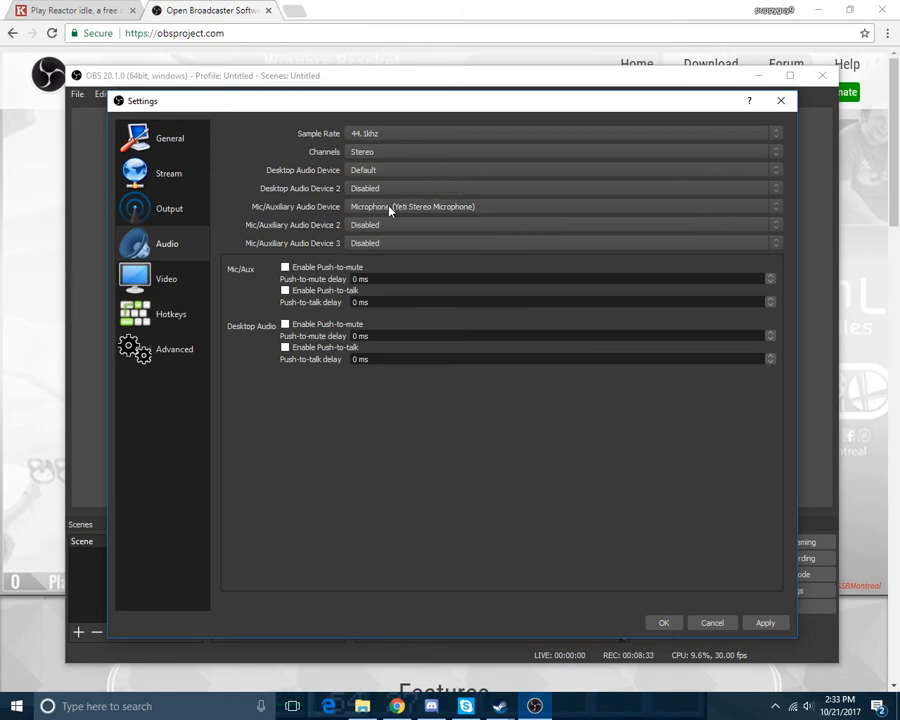
pyautogui.click(389, 208)
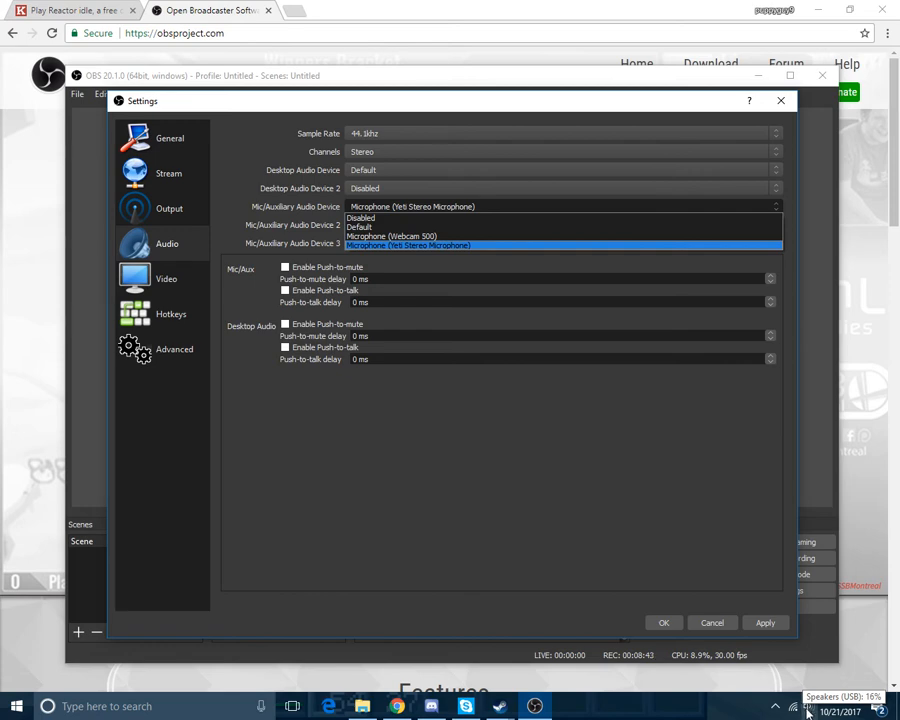
pyautogui.click(425, 474)
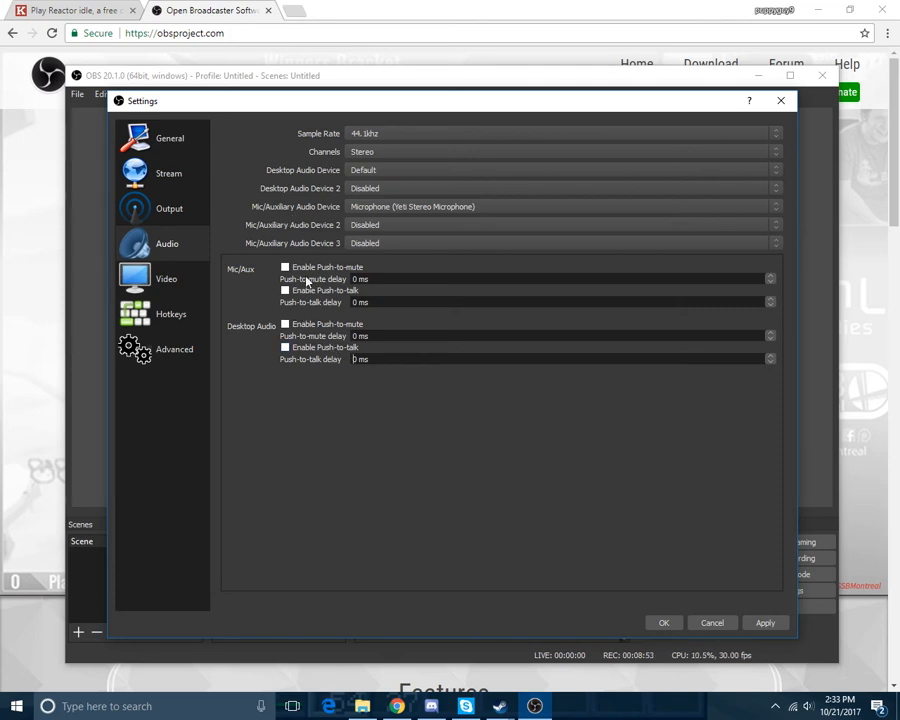
# Examine the video resolution and FPS settings, and look through the list of hotkeys
pyautogui.click(158, 287)
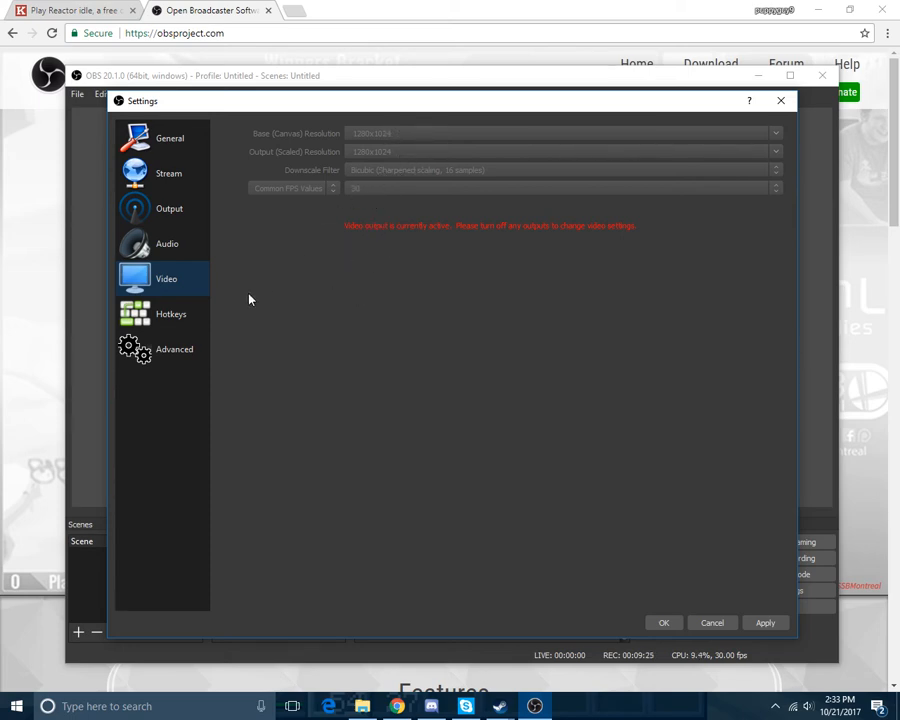
pyautogui.click(172, 314)
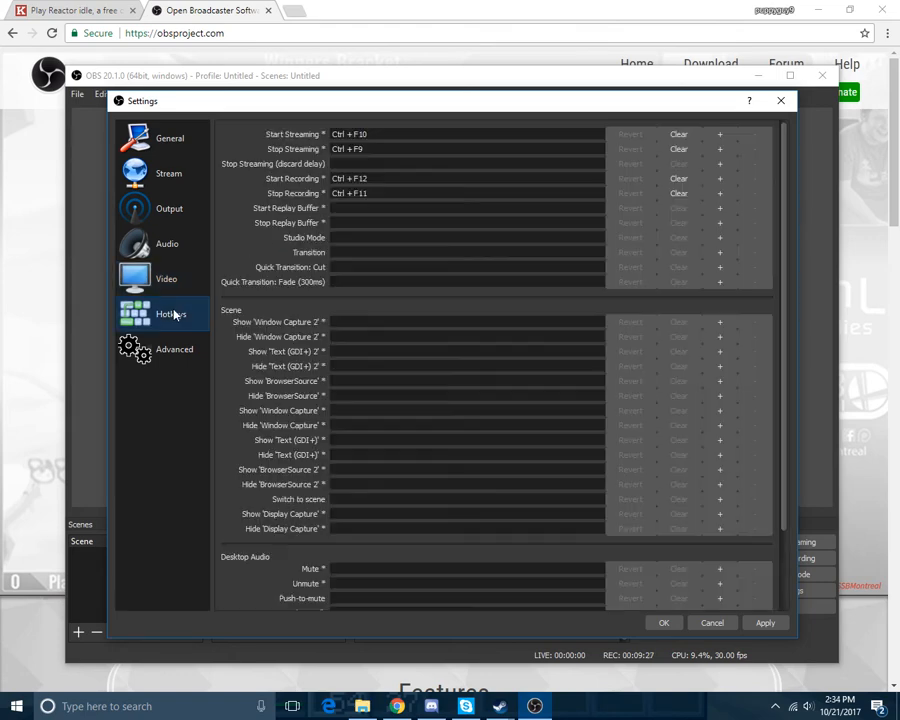
pyautogui.click(178, 288)
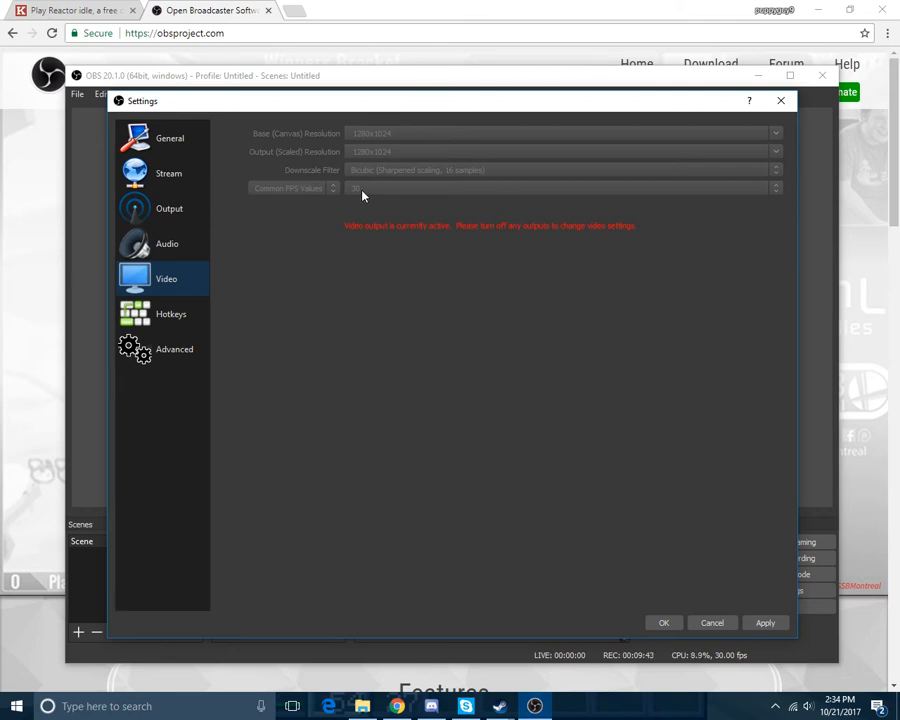
pyautogui.click(179, 320)
pyautogui.scroll(-3, 428, 320)
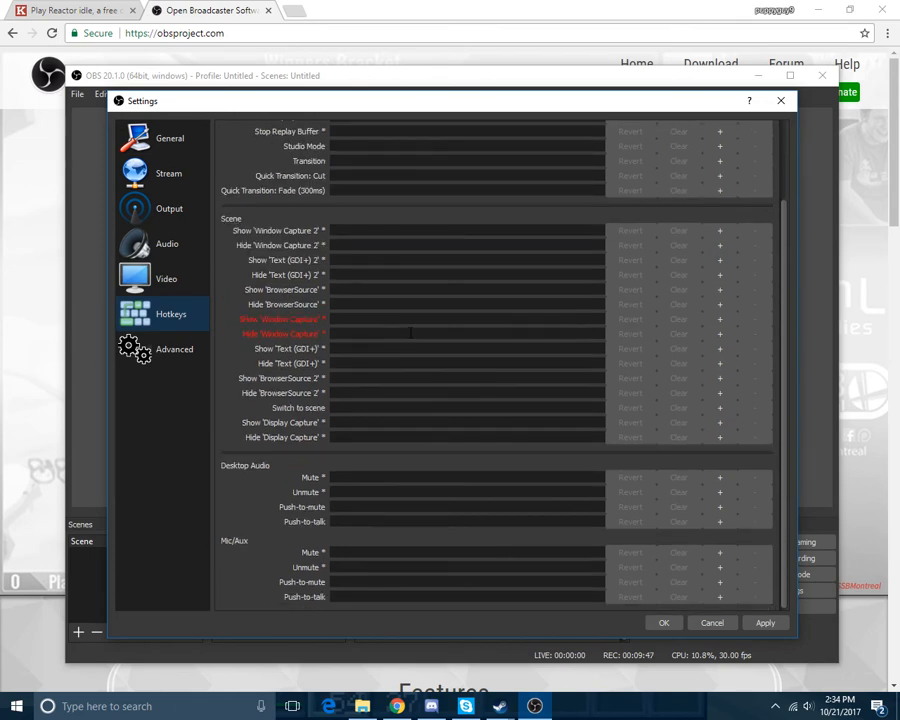
pyautogui.scroll(3, 428, 306)
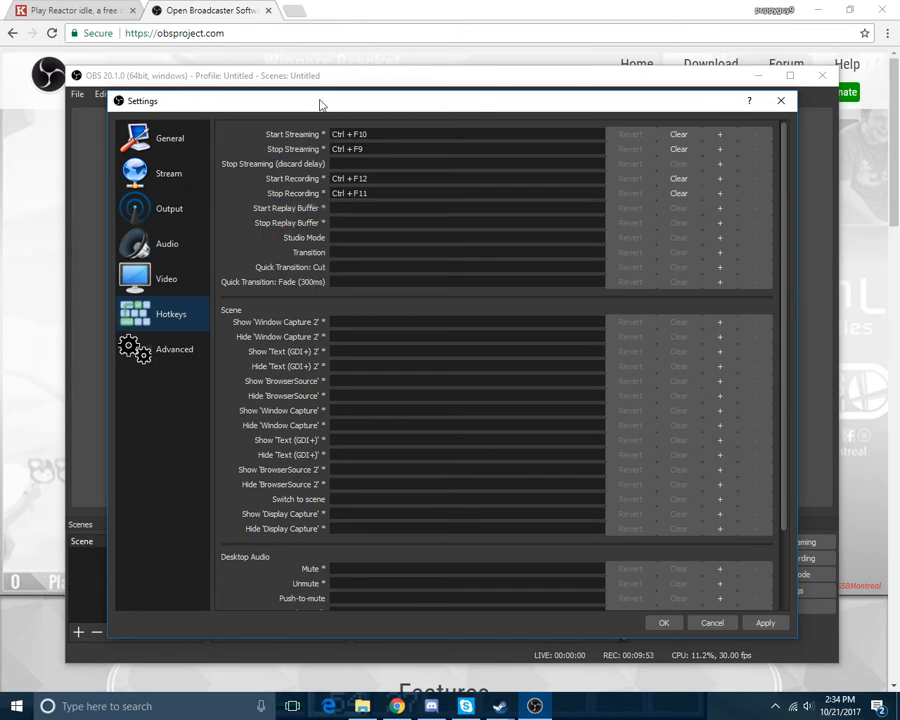
pyautogui.scroll(-3, 392, 129)
pyautogui.scroll(3, 398, 566)
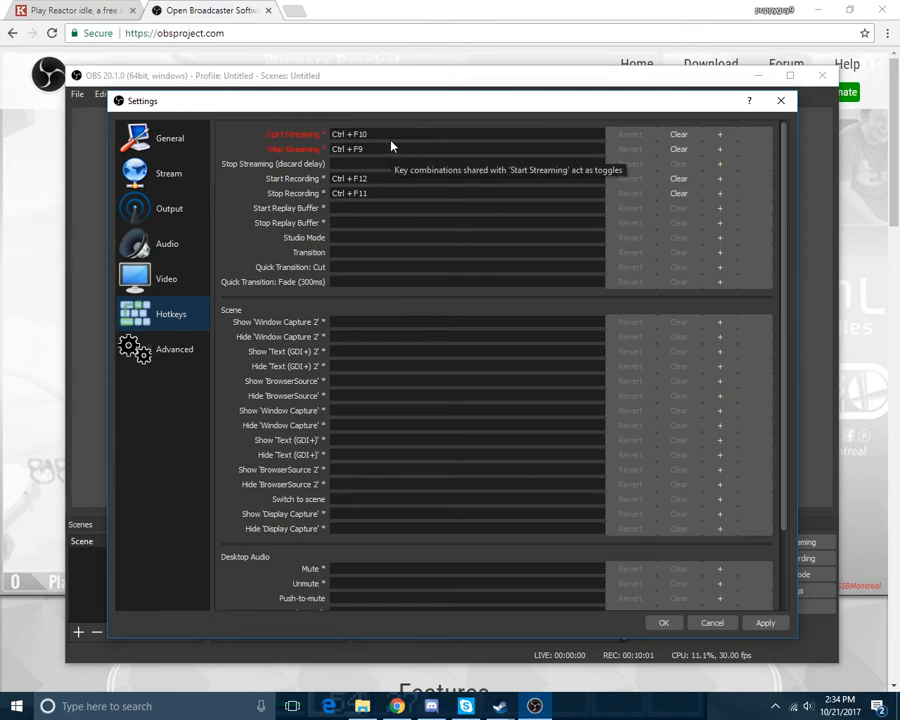
# Assign Ctrl + Shift + F as the Start Replay Buffer hotkey and clear it again
pyautogui.click(394, 208)
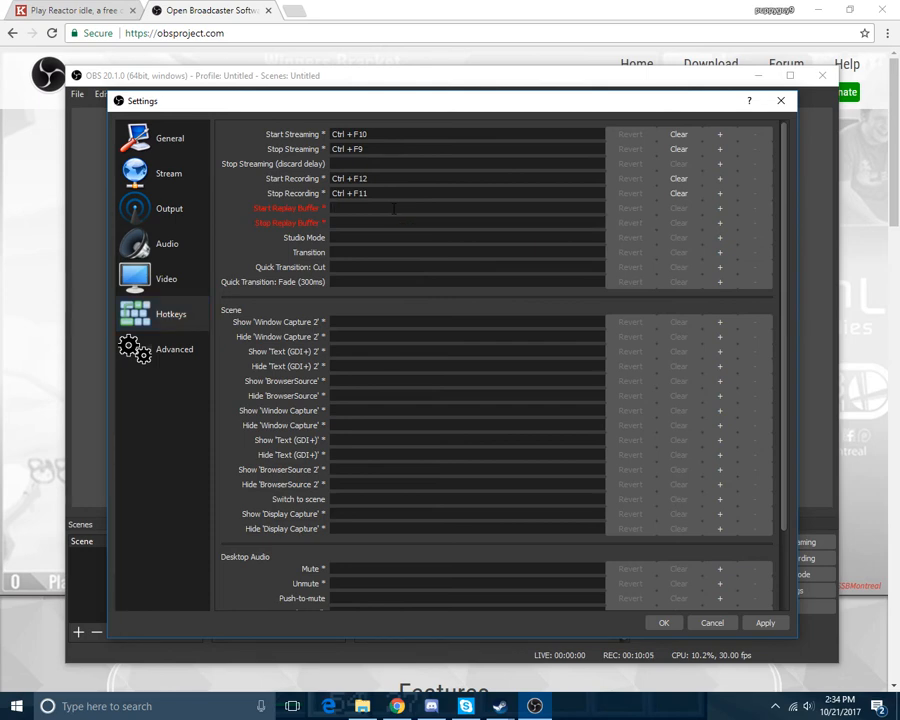
pyautogui.press('s')
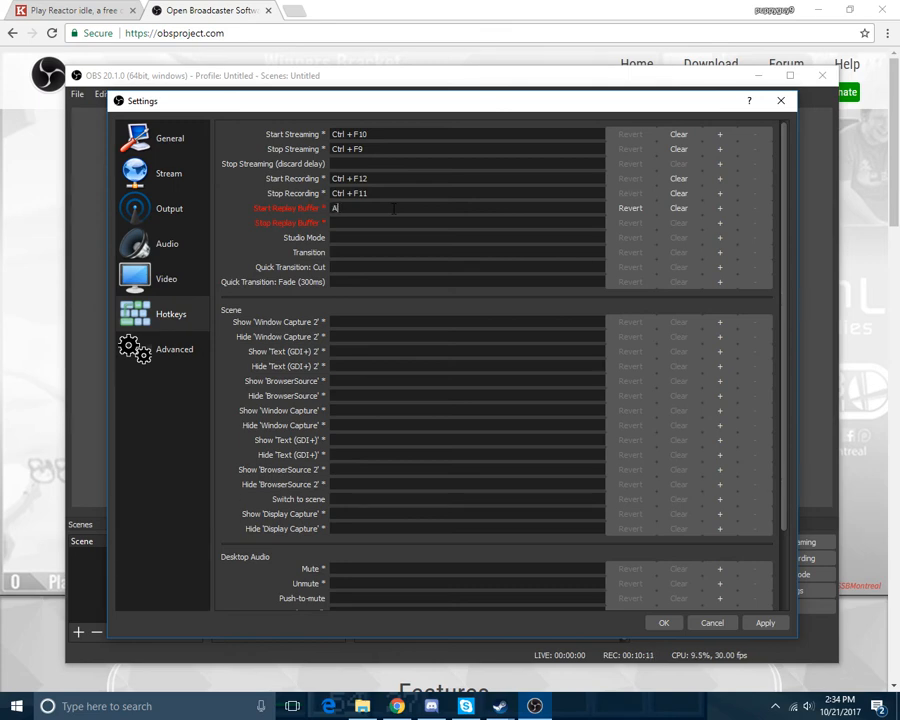
pyautogui.press('BackSpace')
pyautogui.press('ctrl')
pyautogui.hotkey('ctrl', 'shift', 's')
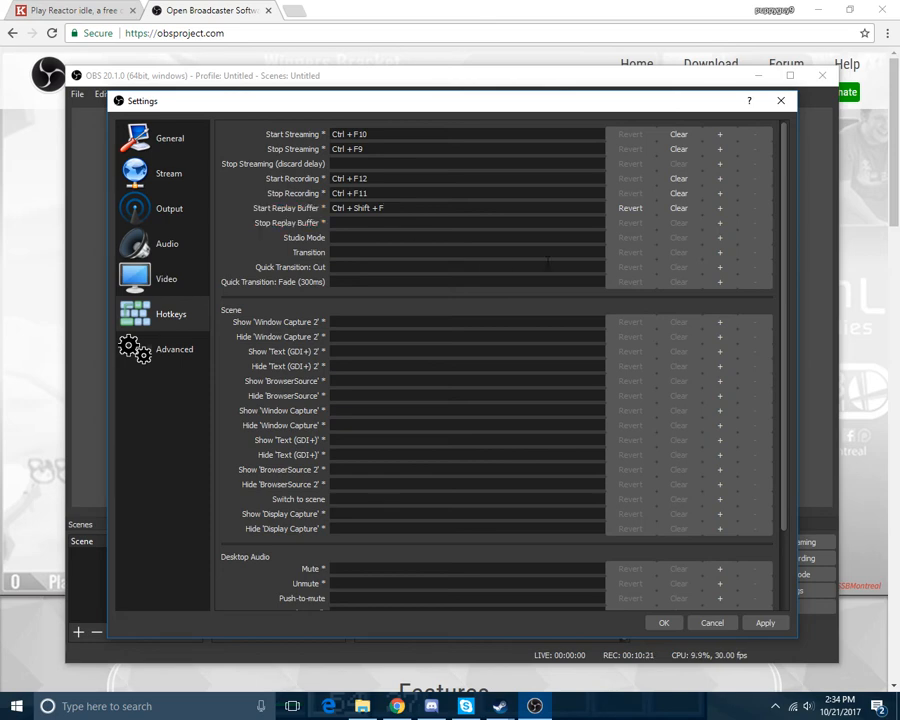
pyautogui.click(676, 208)
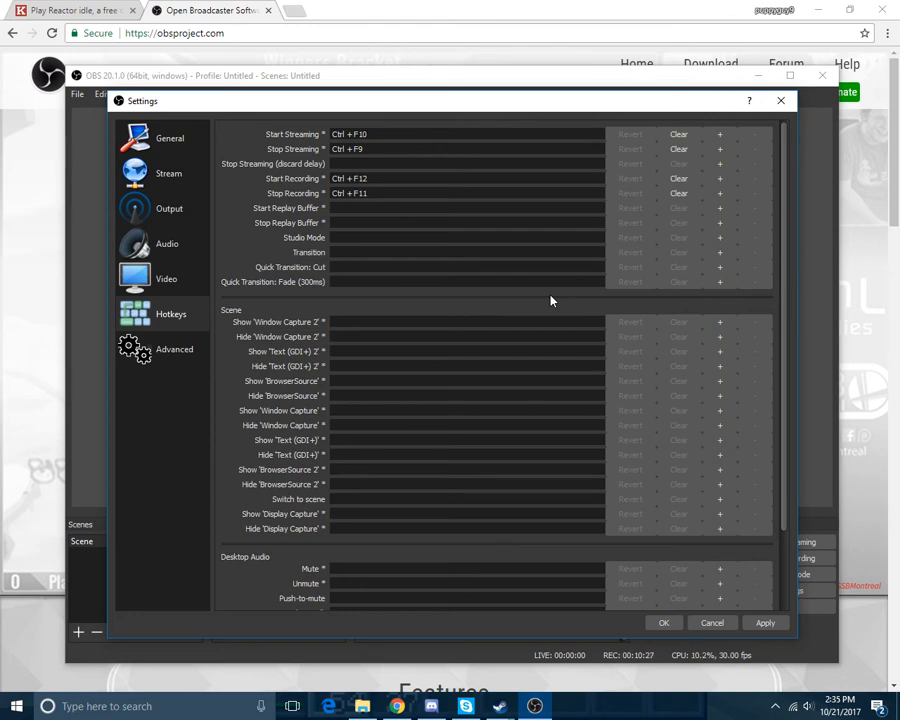
# Try a combination of Ctrl, Alt and Shift as the Start Replay Buffer hotkey, and clear the field
pyautogui.click(463, 208)
pyautogui.press('ctrl')
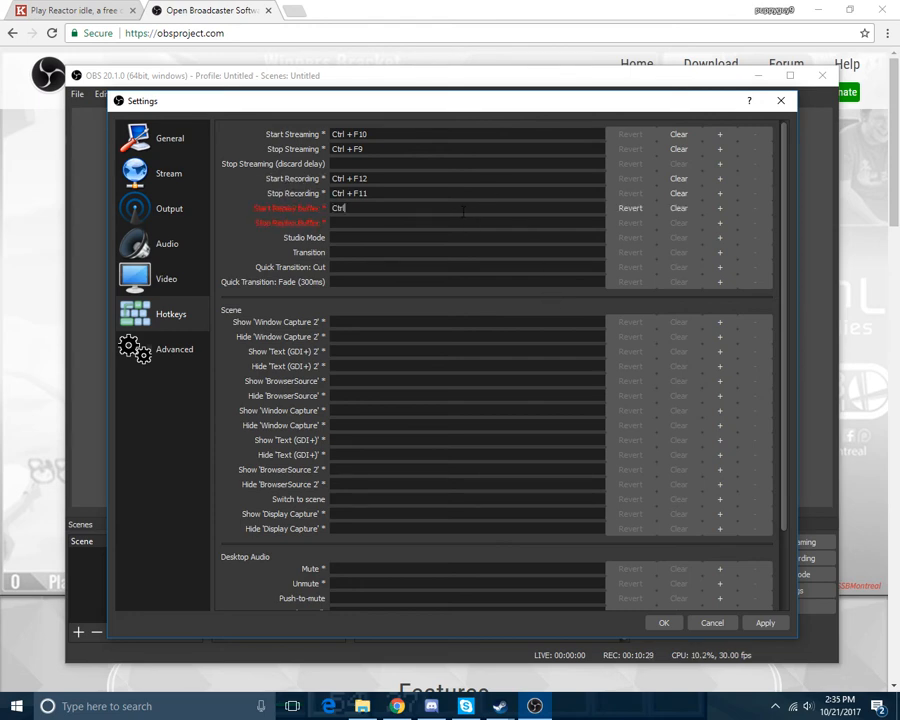
pyautogui.press('alt')
pyautogui.press('shift')
pyautogui.click(677, 208)
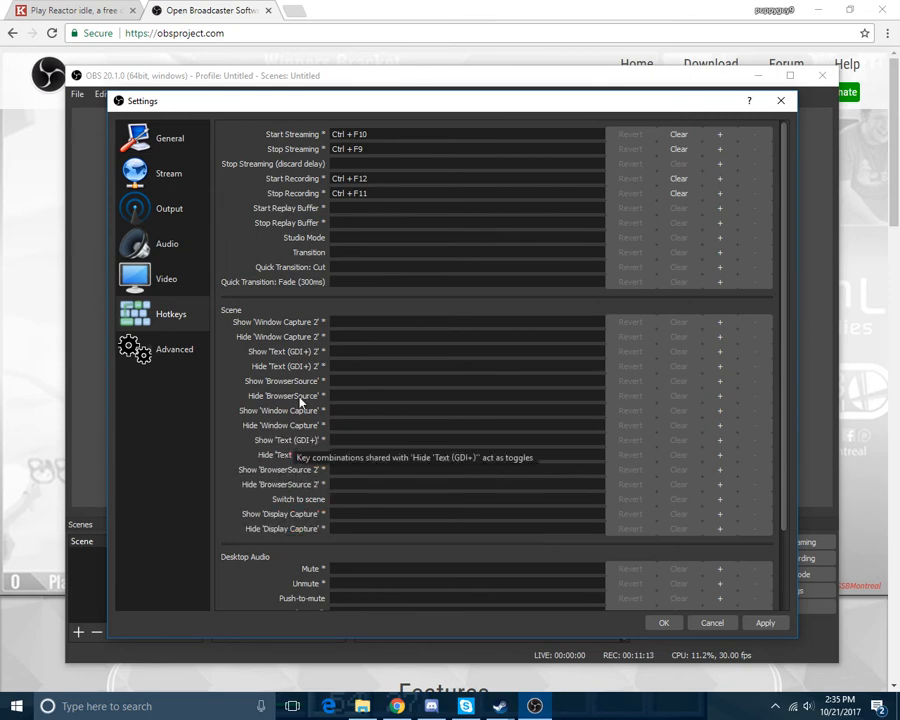
# Look over the remaining Desktop Audio and Mic/Aux hotkeys and view the advanced settings
pyautogui.scroll(-2, 295, 370)
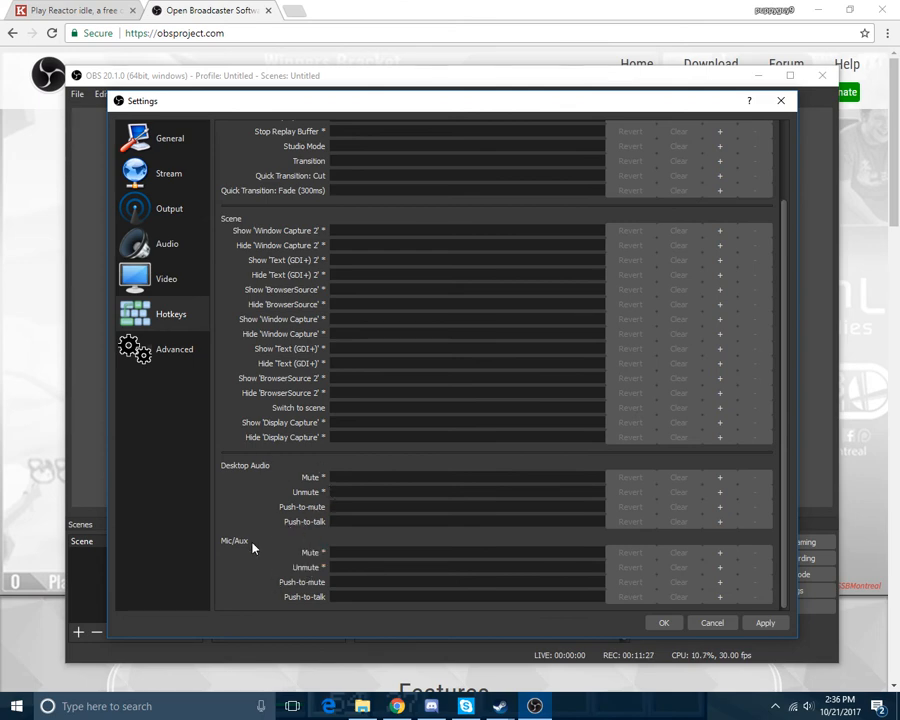
pyautogui.click(175, 360)
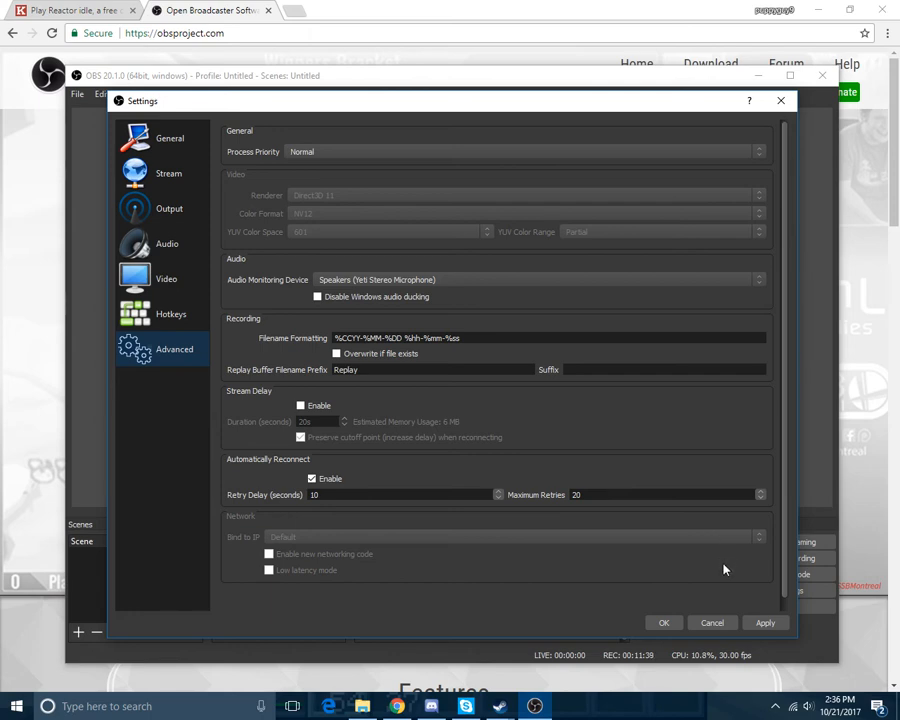
# Look over the general settings, closing and reopening the settings window to show where it is found
pyautogui.click(163, 150)
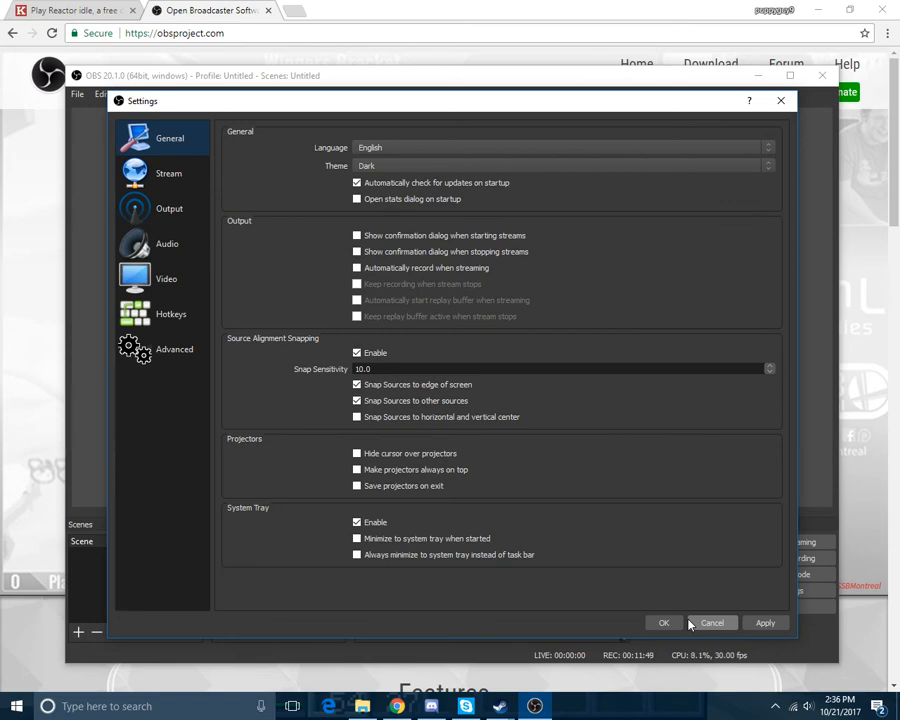
pyautogui.click(662, 622)
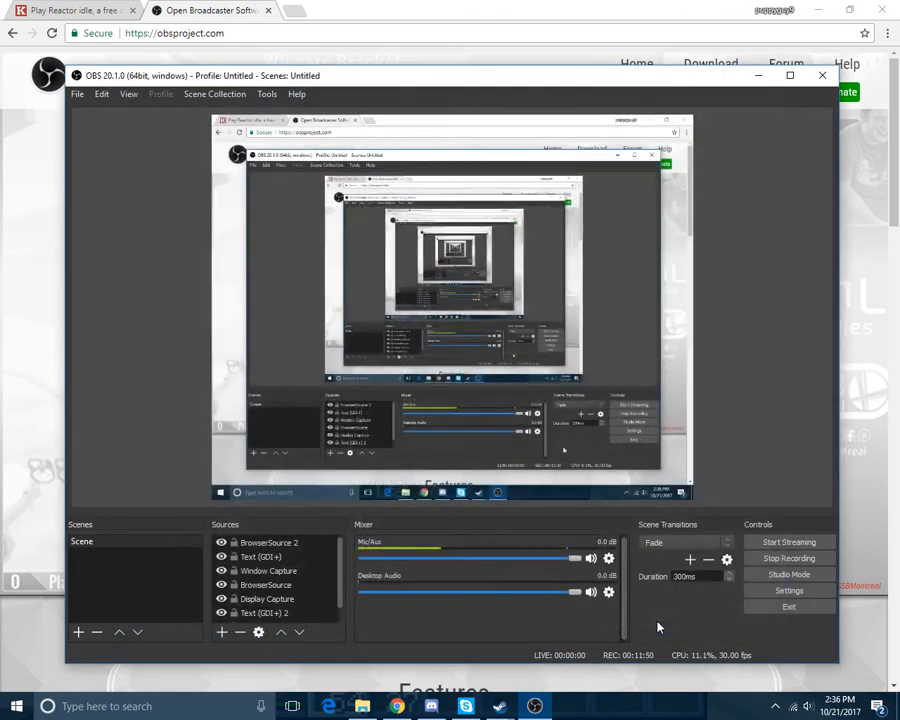
pyautogui.click(765, 592)
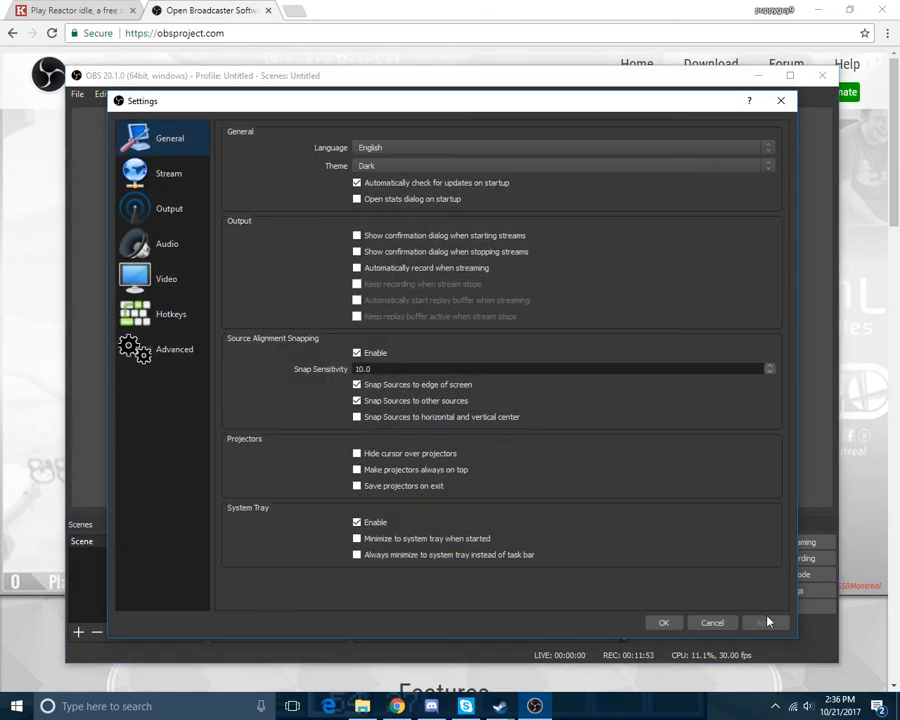
pyautogui.click(665, 623)
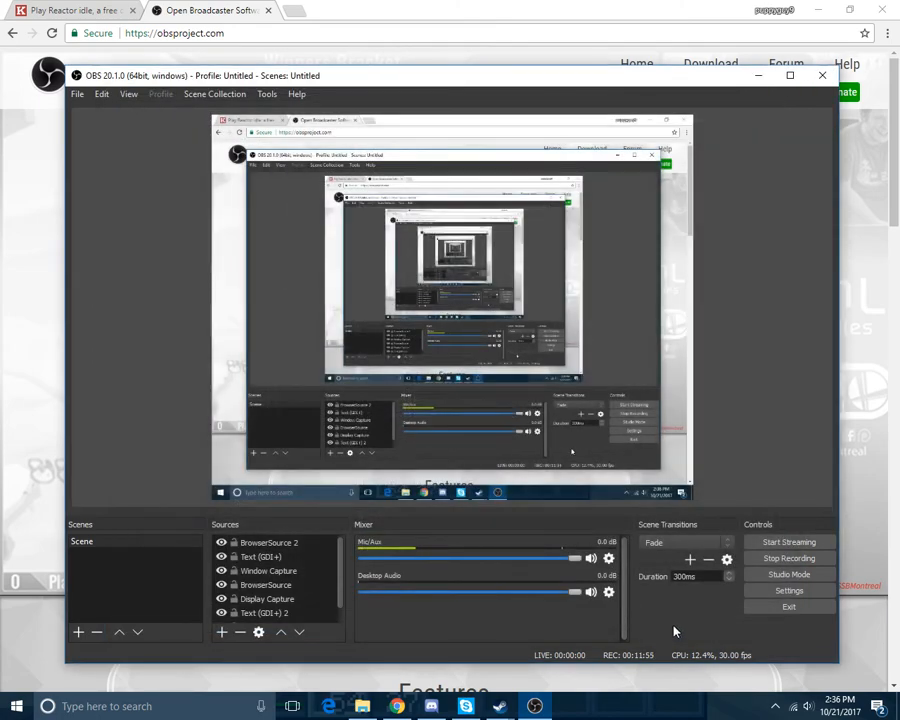
pyautogui.click(751, 592)
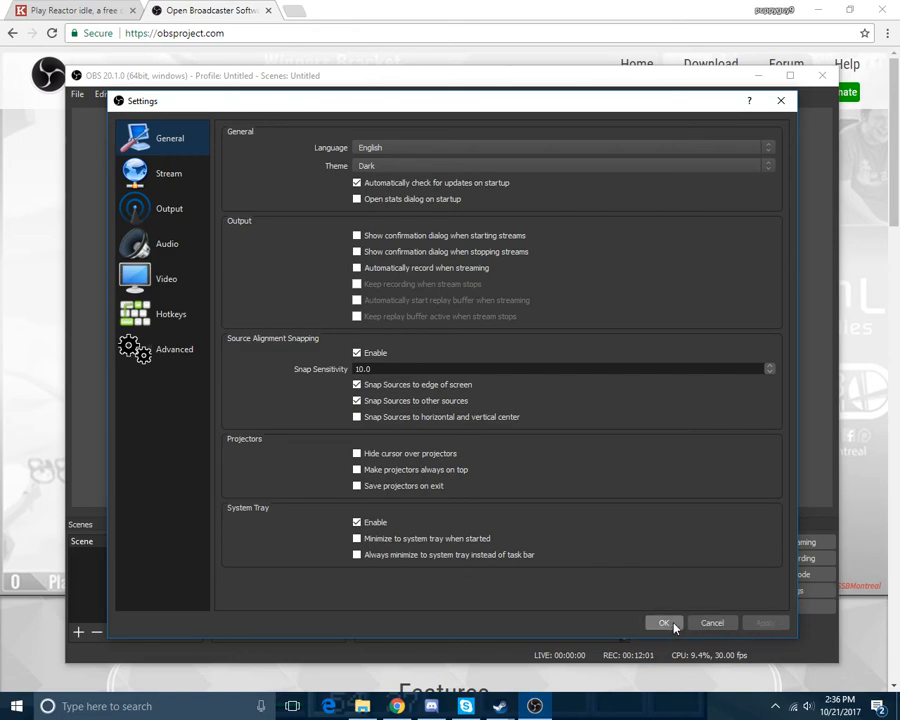
pyautogui.click(675, 625)
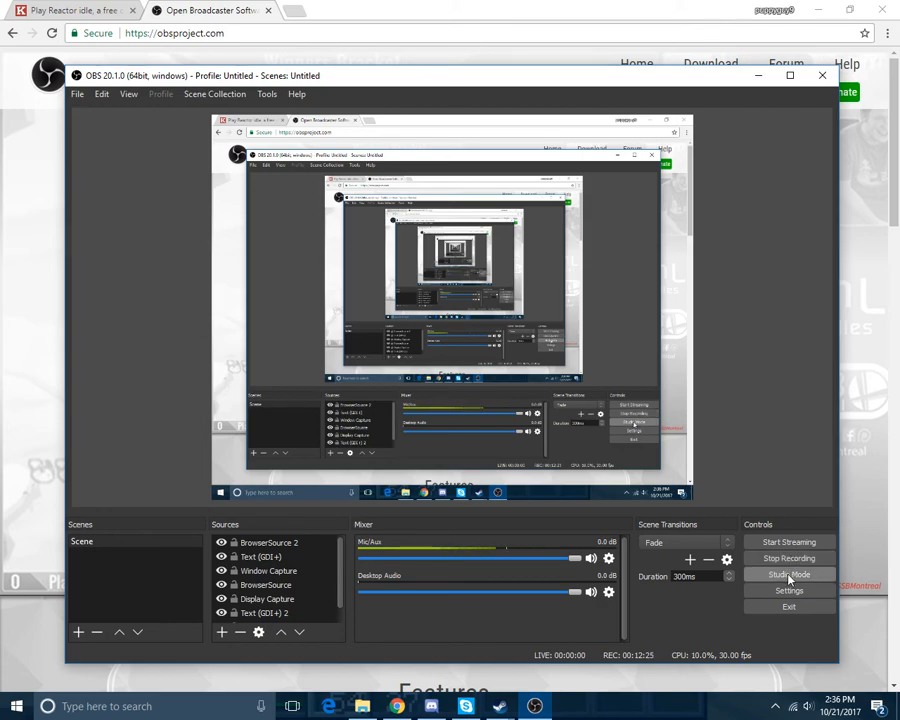
# Turn Studio Mode on and back off
pyautogui.click(790, 575)
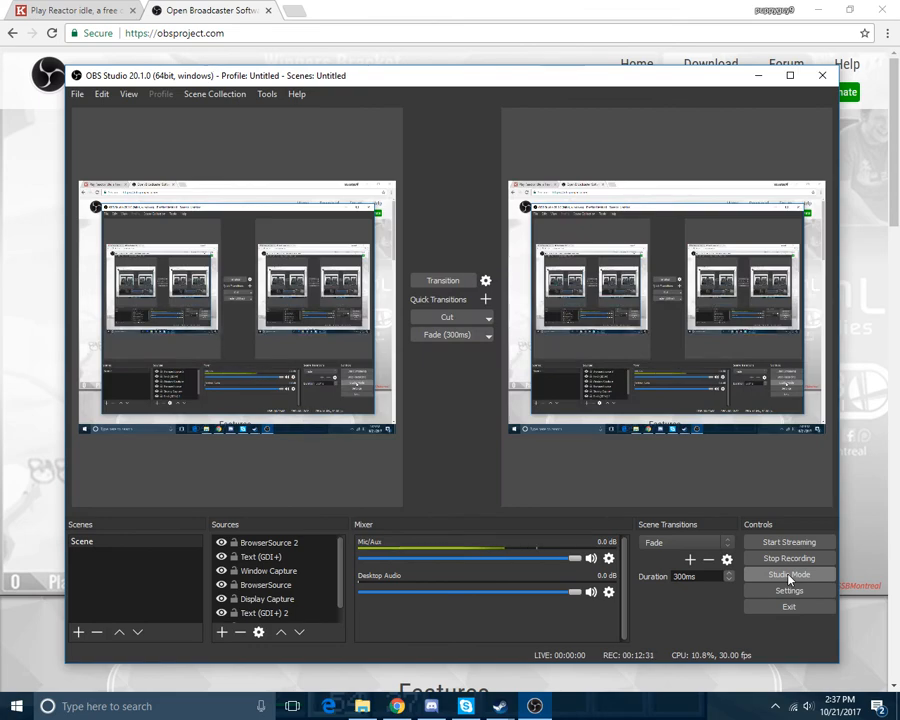
pyautogui.click(790, 575)
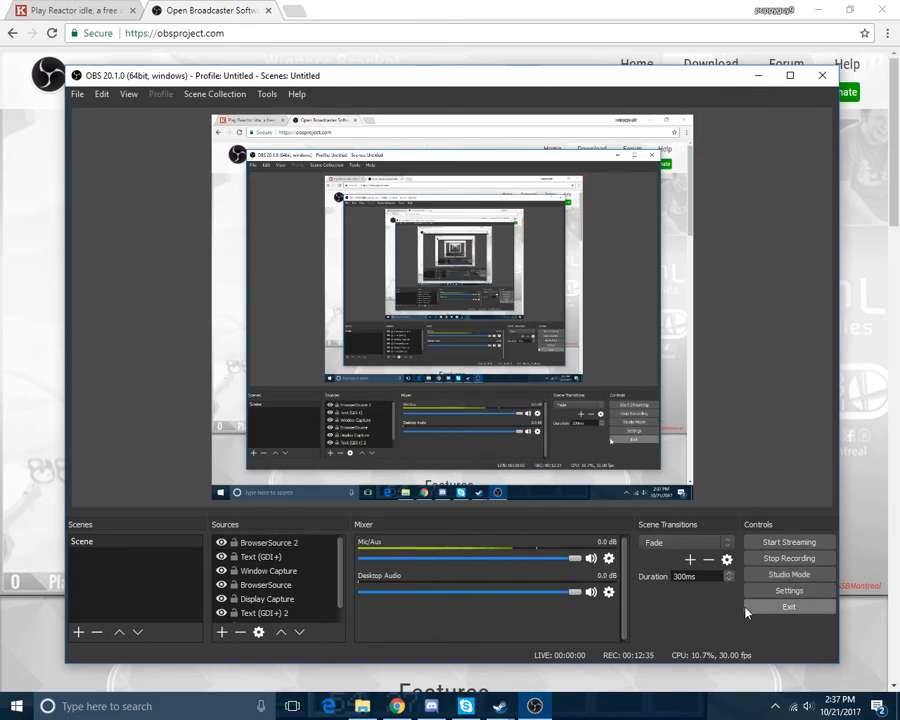
# Minimize OBS, switch to YouTube in the browser, and open the Live Streaming dashboard of Creator Studio
pyautogui.click(758, 75)
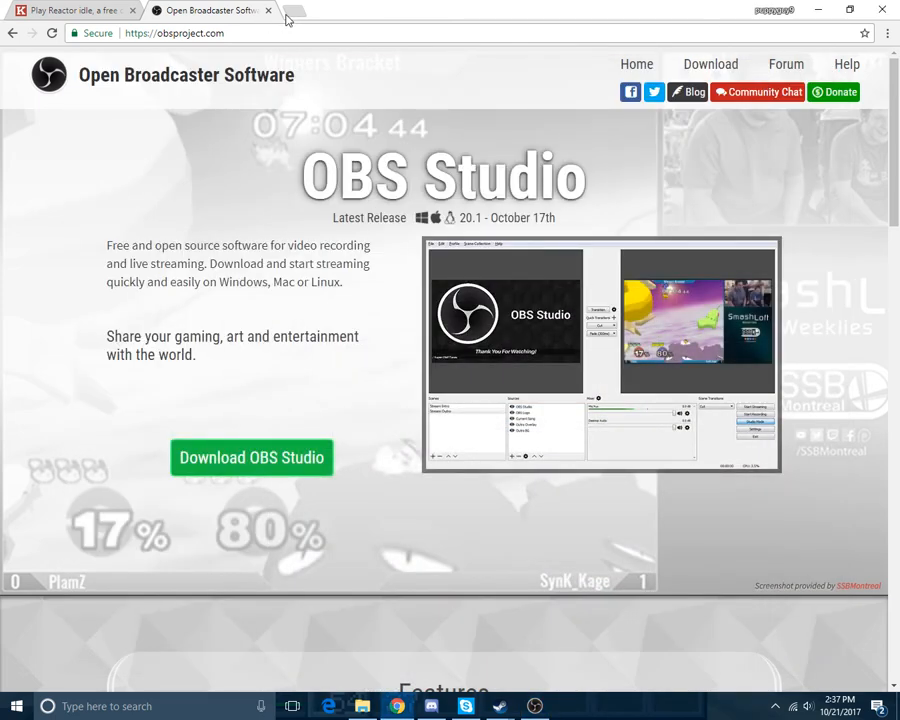
pyautogui.click(291, 11)
pyautogui.click(268, 10)
pyautogui.click(78, 60)
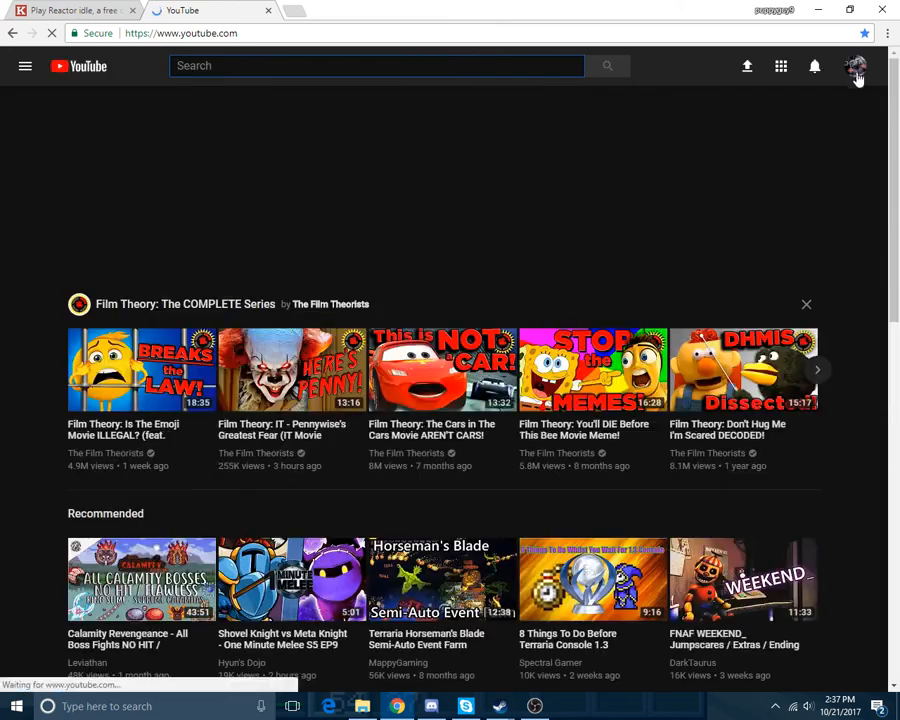
pyautogui.click(855, 68)
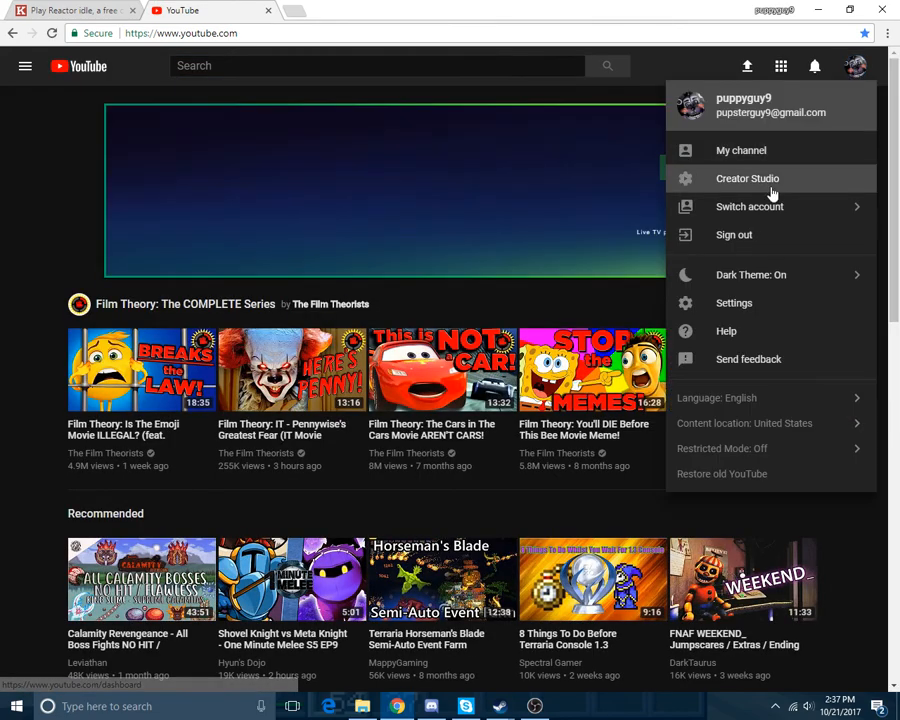
pyautogui.click(772, 193)
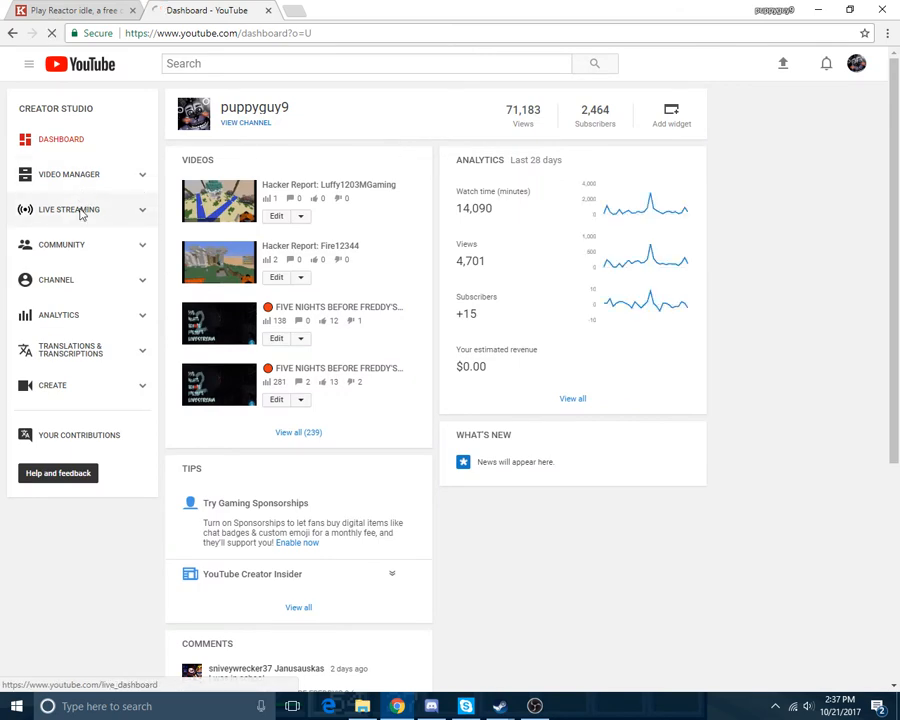
pyautogui.click(79, 212)
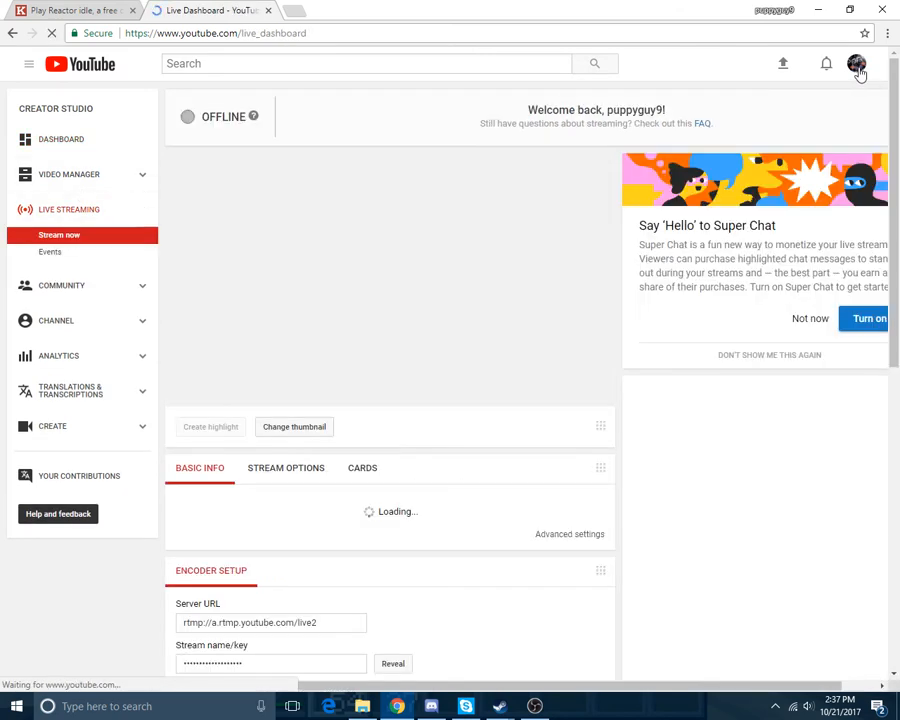
pyautogui.click(856, 65)
pyautogui.click(856, 65)
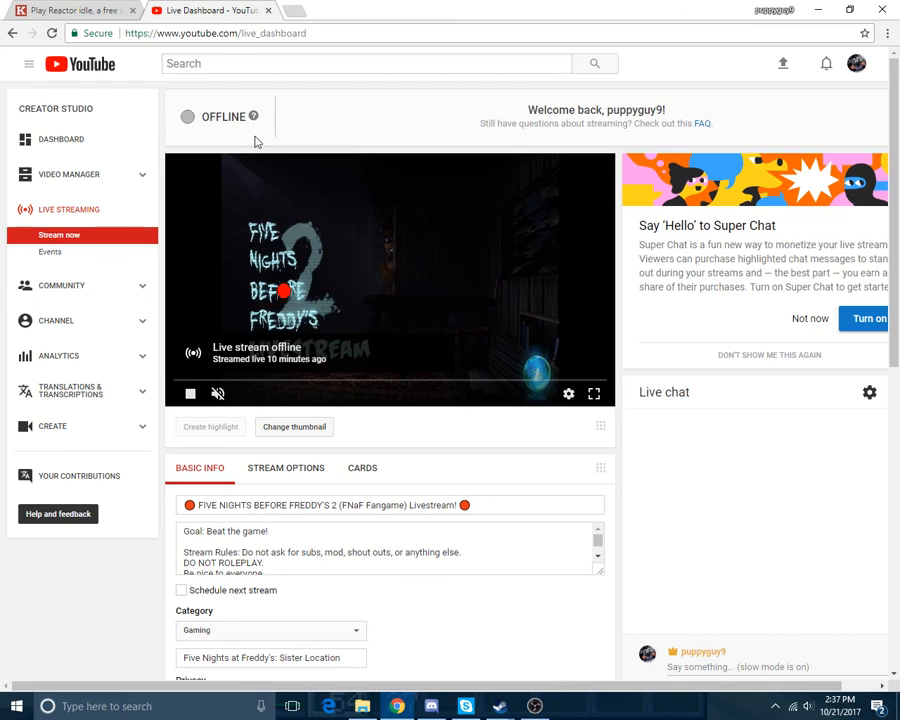
# Point out the stream's online status and view the help note beside it
pyautogui.moveTo(203, 117); pyautogui.dragTo(247, 117)
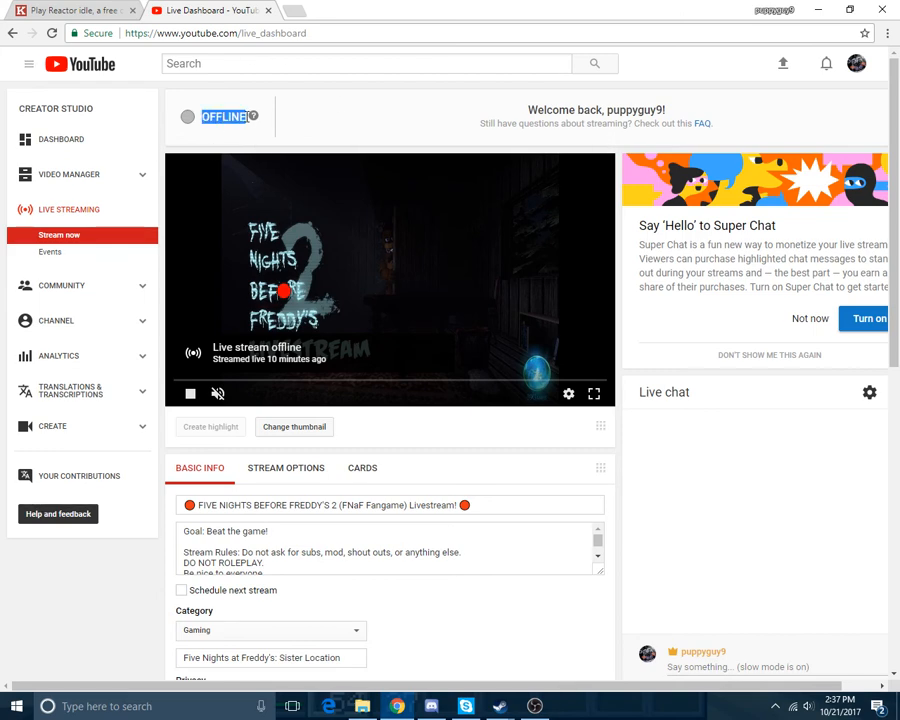
pyautogui.click(246, 118)
pyautogui.click(252, 118)
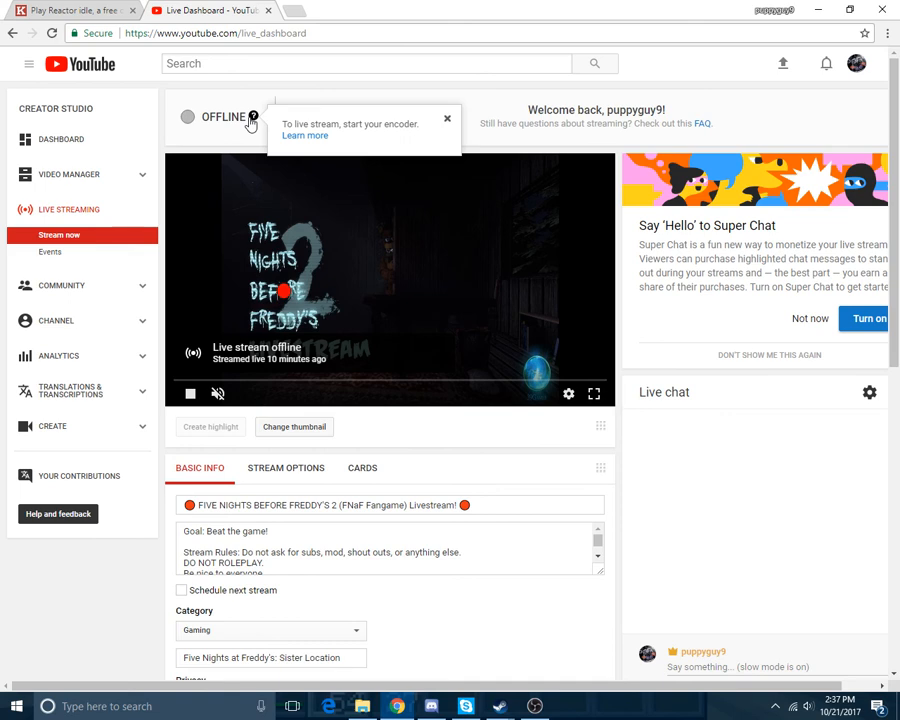
pyautogui.click(252, 118)
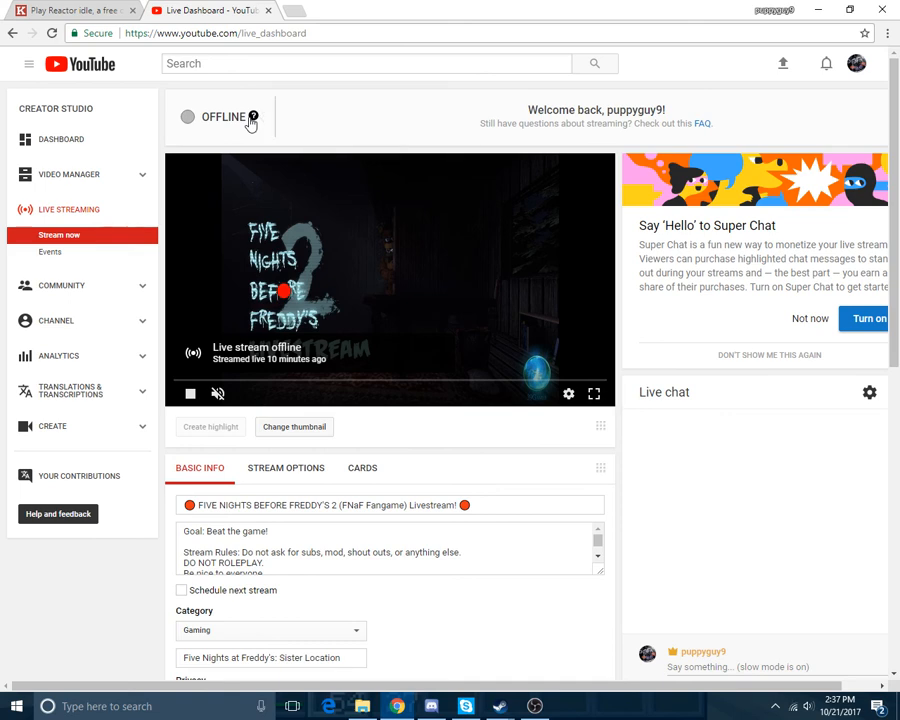
pyautogui.moveTo(216, 118); pyautogui.dragTo(238, 119)
pyautogui.click(236, 121)
# Review the stream's basic info, including the available categories and the game title
pyautogui.scroll(-3, 260, 460)
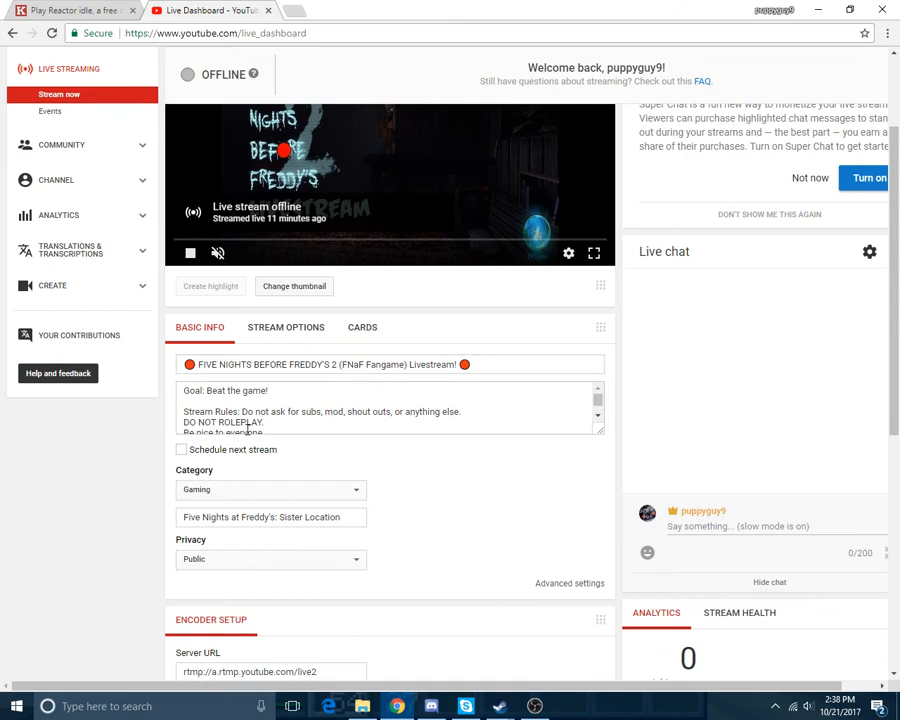
pyautogui.click(231, 492)
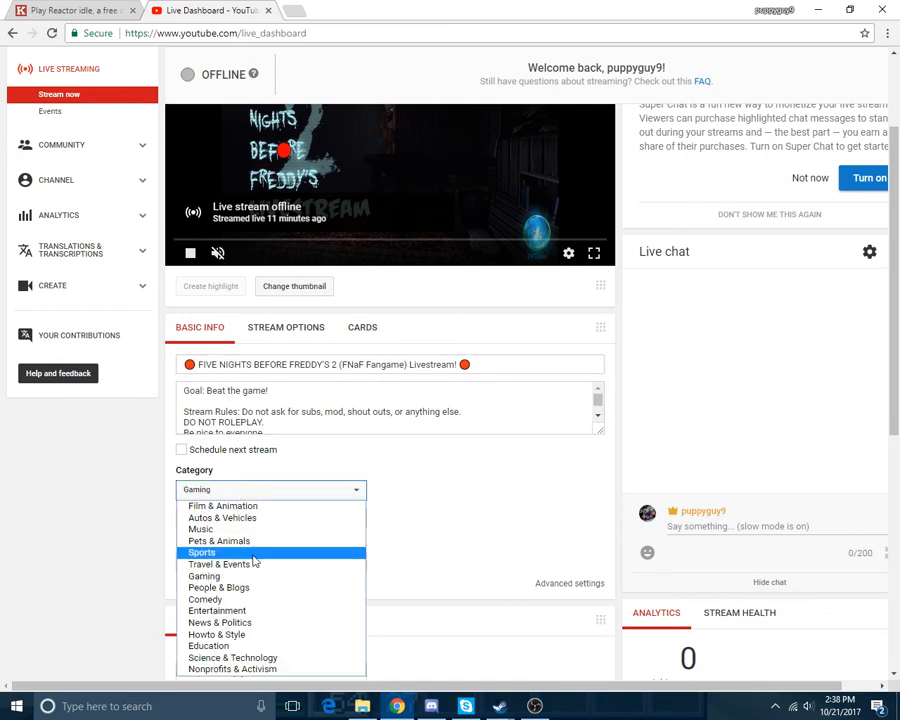
pyautogui.click(249, 490)
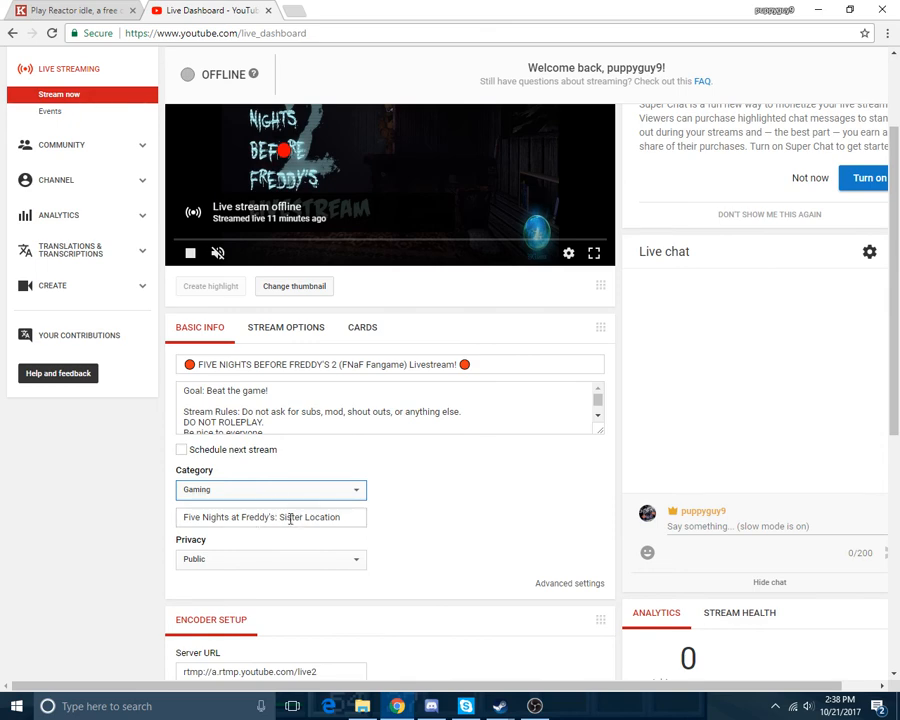
pyautogui.moveTo(245, 517); pyautogui.dragTo(362, 517)
pyautogui.click(362, 518)
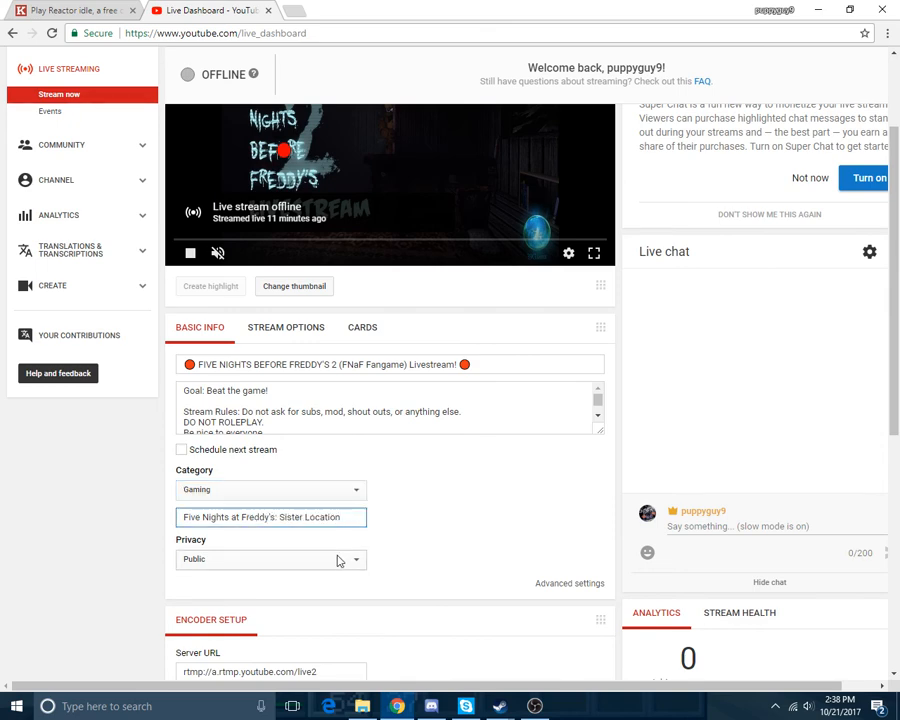
pyautogui.scroll(-1, 275, 376)
pyautogui.scroll(2, 277, 384)
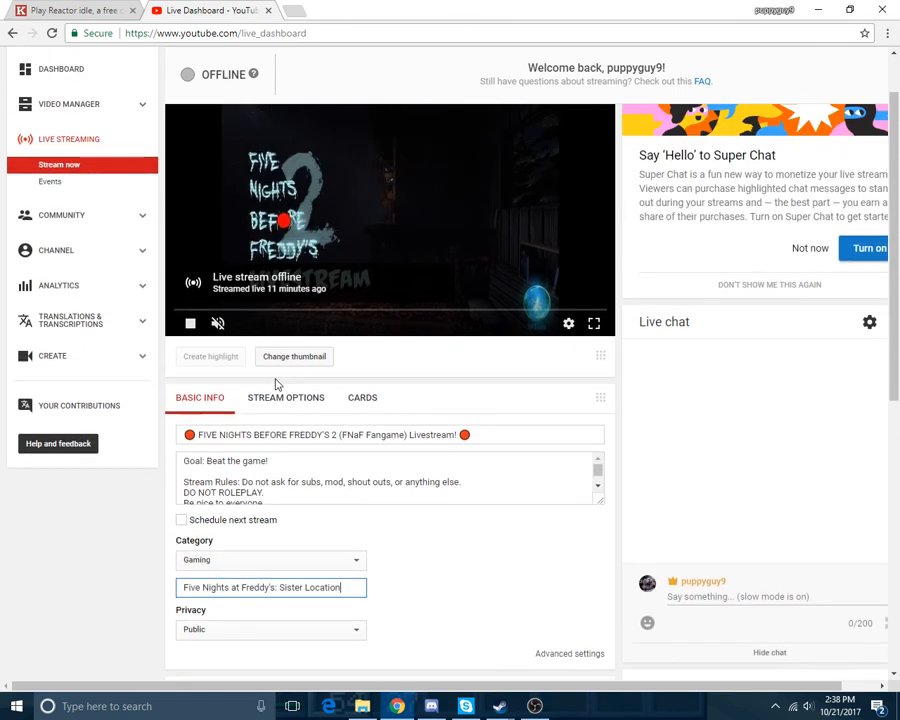
# Go through the stream options, select the Low-latency optimization and toggle Enable DVR
pyautogui.click(282, 399)
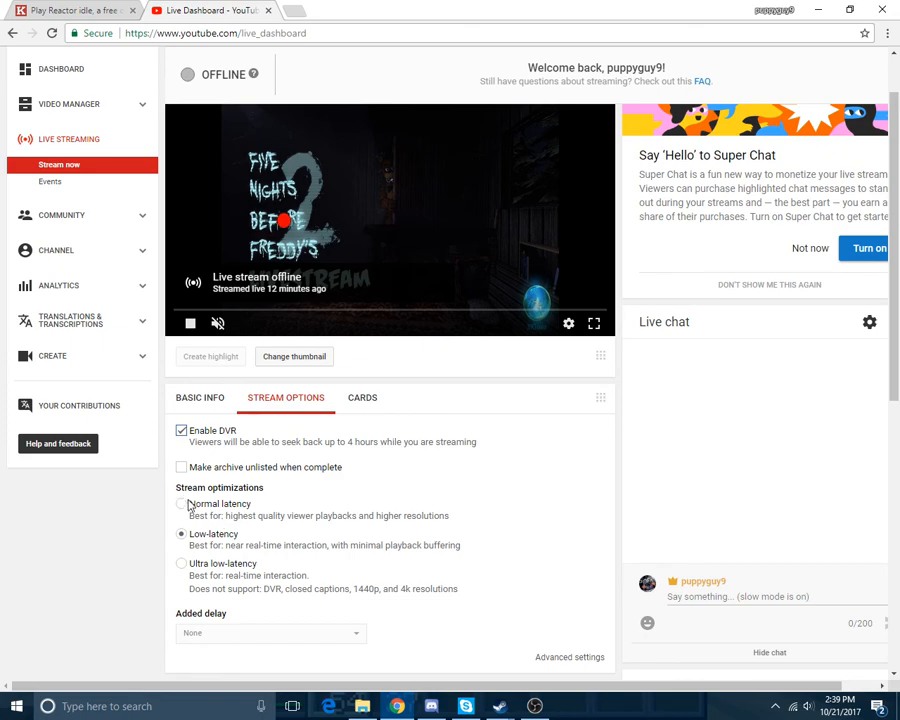
pyautogui.scroll(-2, 220, 514)
pyautogui.scroll(1, 226, 494)
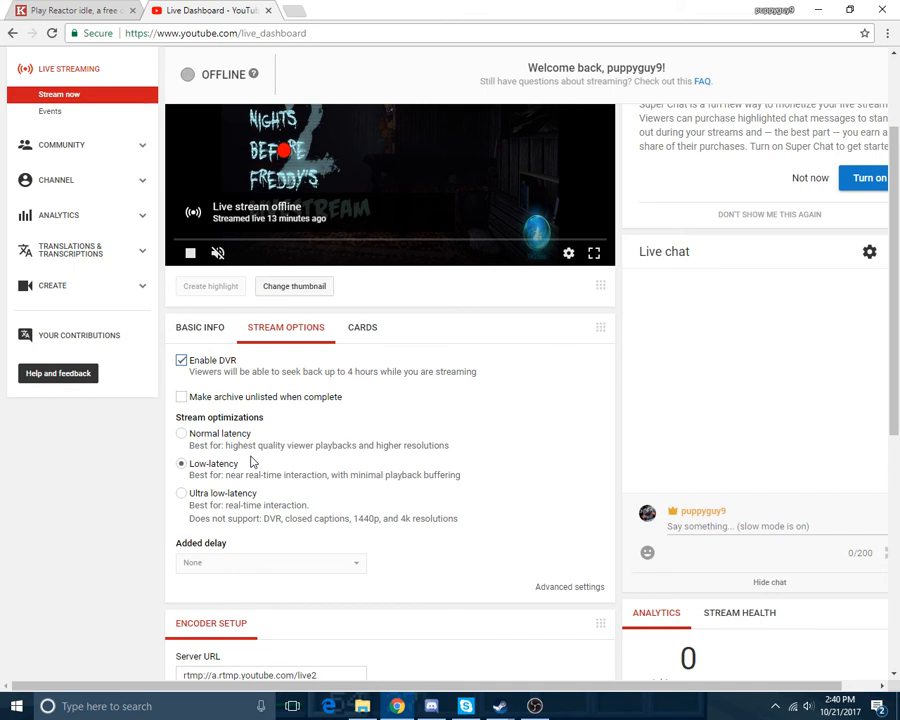
pyautogui.doubleClick(269, 519)
pyautogui.click(270, 520)
pyautogui.click(182, 464)
pyautogui.click(182, 362)
# Examine the card types that can be added to the stream, from Video or Playlist to Link, without creating one
pyautogui.click(357, 331)
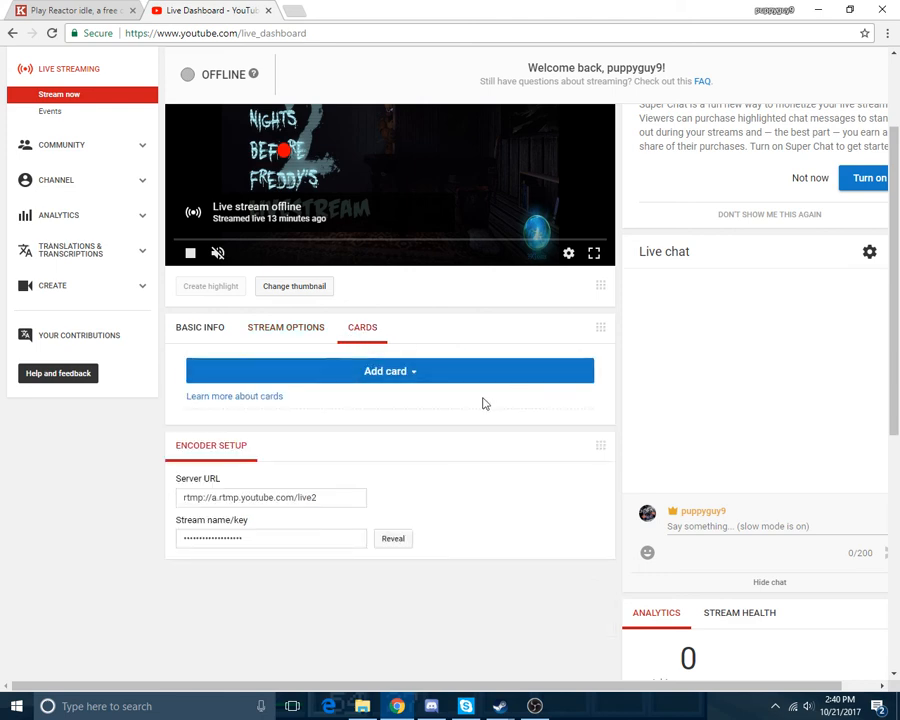
pyautogui.scroll(3, 482, 400)
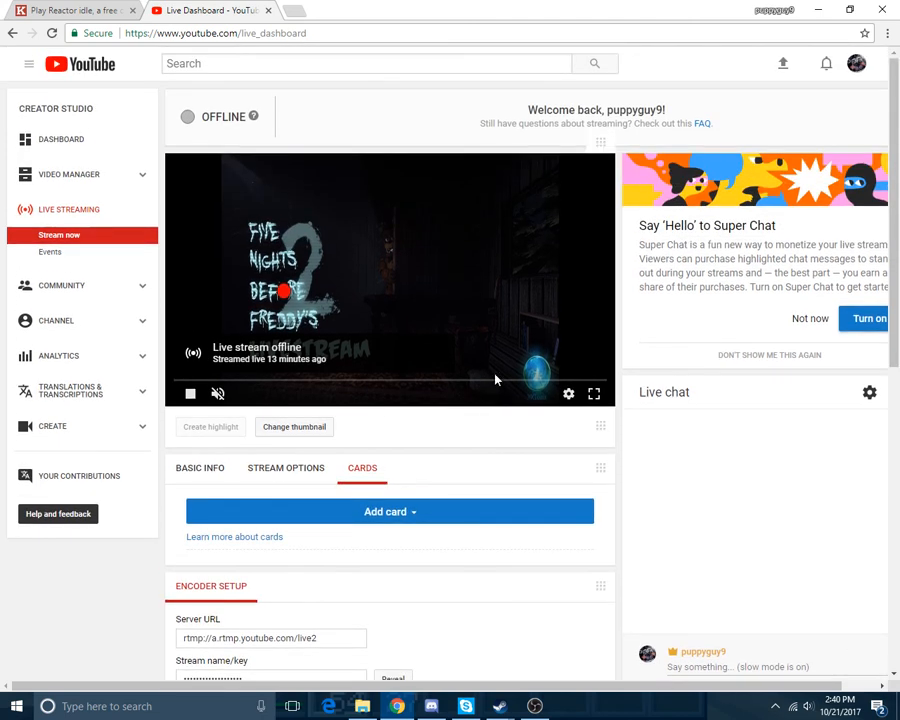
pyautogui.click(410, 514)
pyautogui.scroll(-1, 519, 503)
pyautogui.scroll(-2, 519, 503)
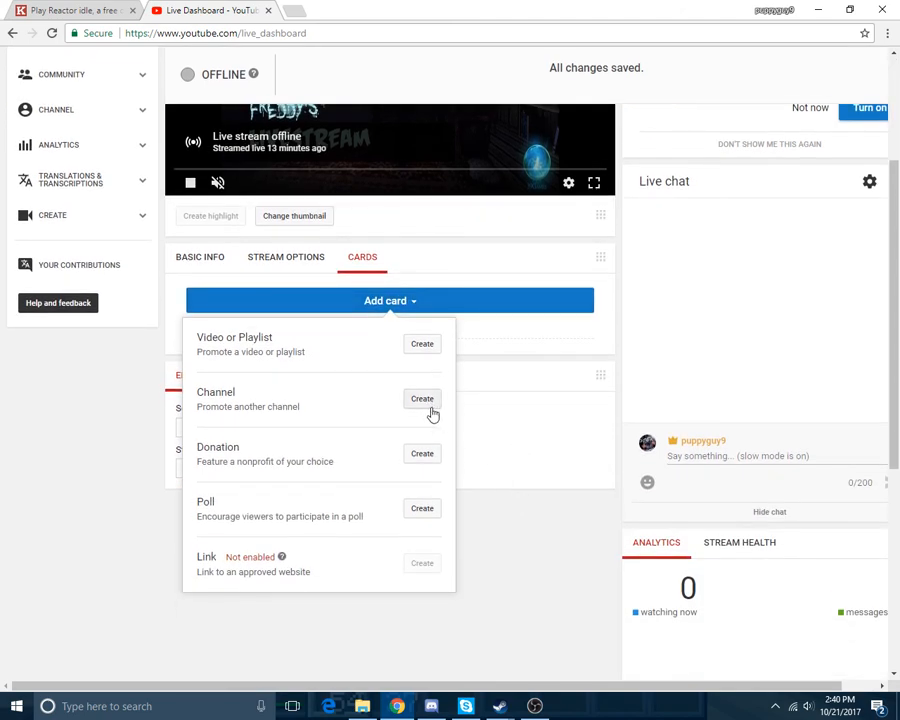
pyautogui.moveTo(256, 337); pyautogui.dragTo(312, 394)
pyautogui.click(282, 421)
pyautogui.moveTo(333, 461); pyautogui.dragTo(196, 462)
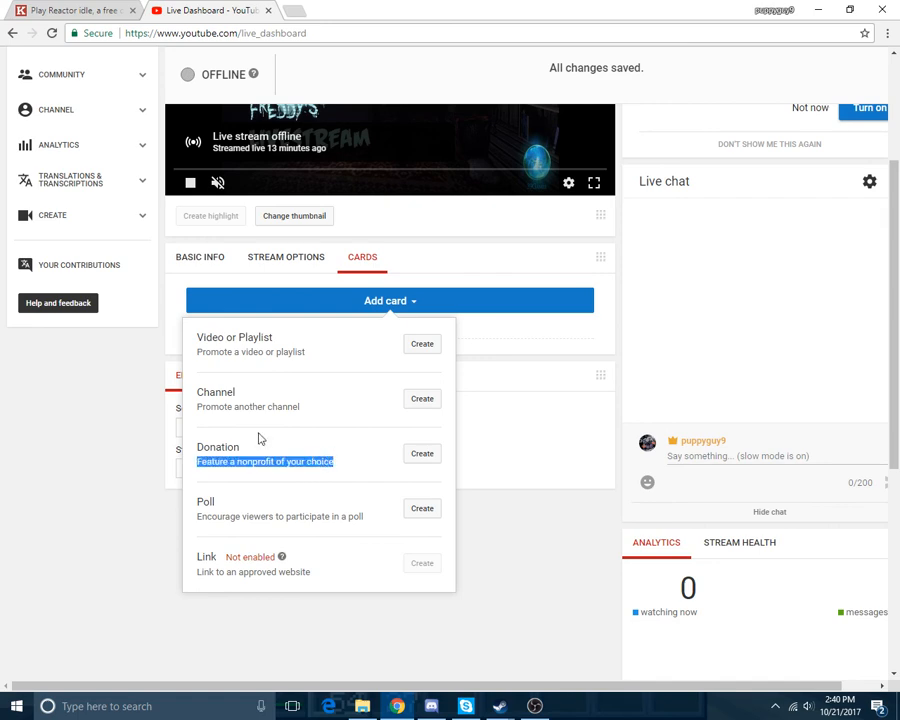
pyautogui.click(260, 442)
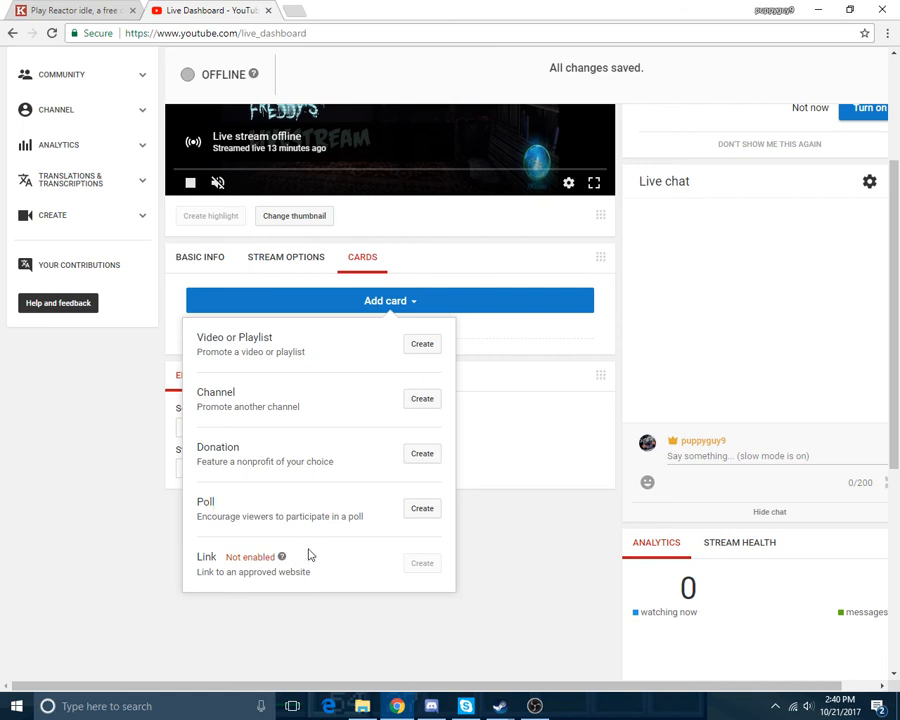
pyautogui.click(527, 281)
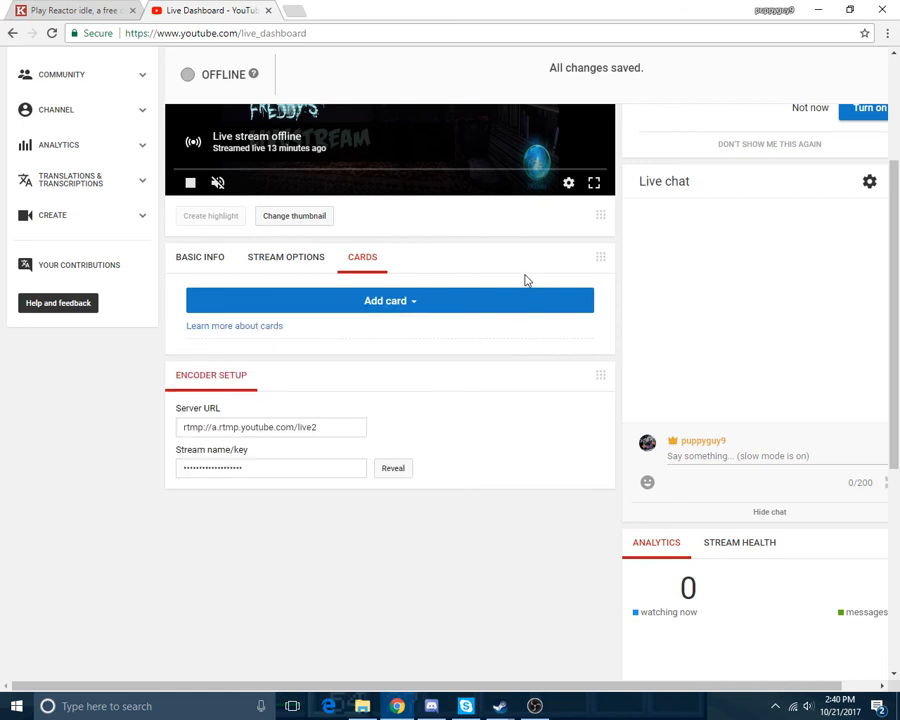
# Return to the stream's basic info and look over its fields and the encoder setup
pyautogui.scroll(3, 442, 348)
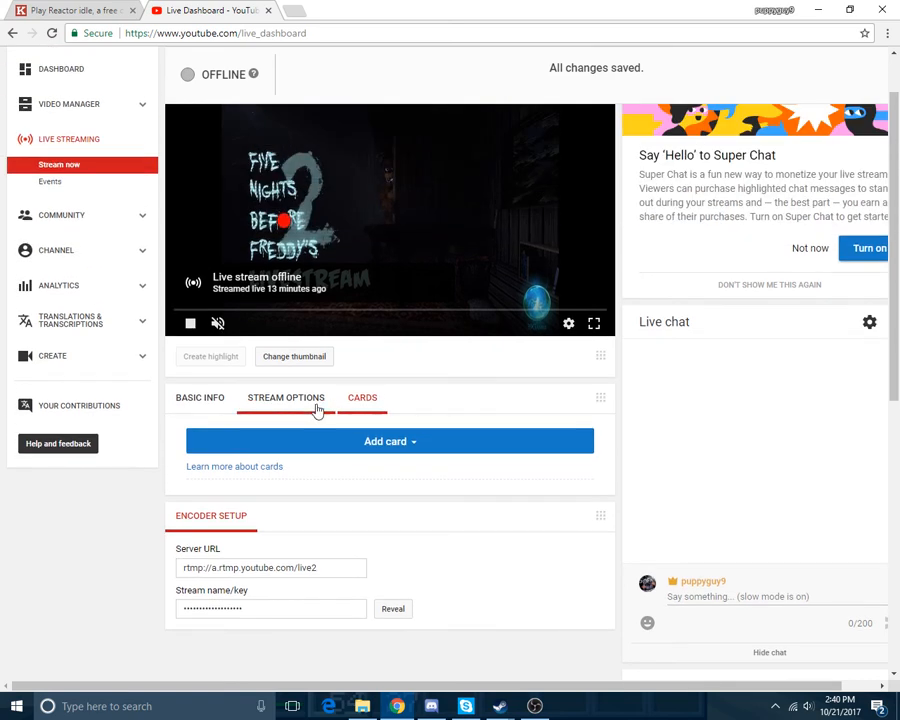
pyautogui.click(224, 396)
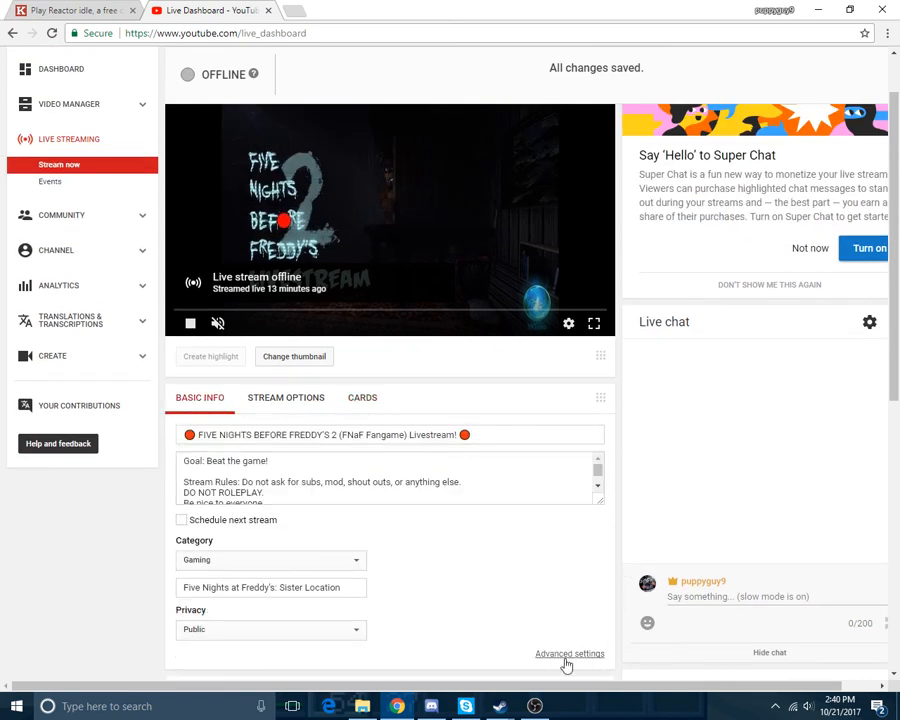
pyautogui.scroll(-1, 455, 573)
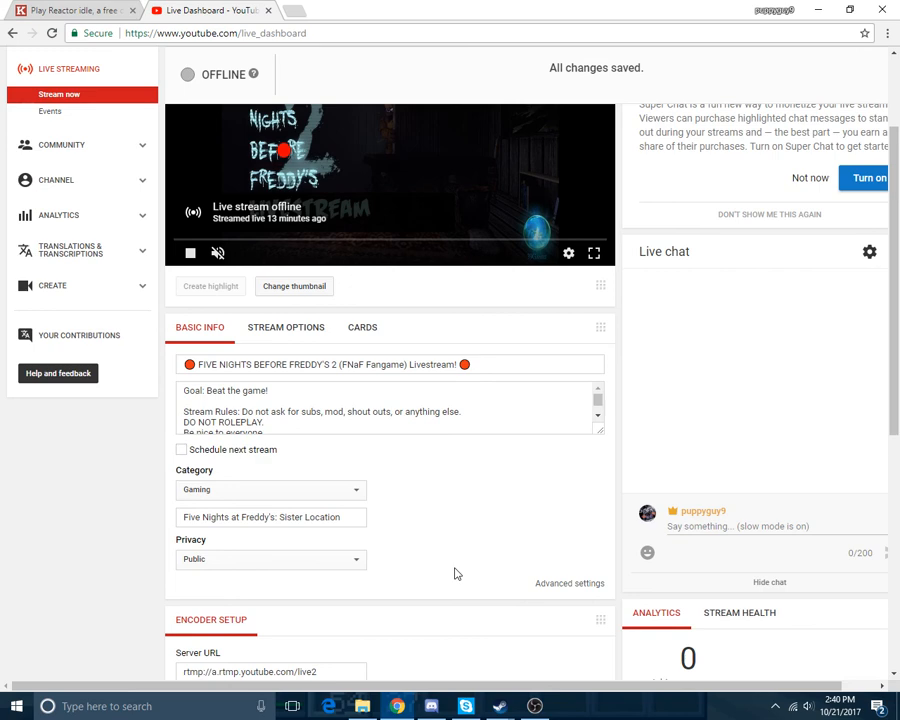
pyautogui.scroll(-2, 455, 573)
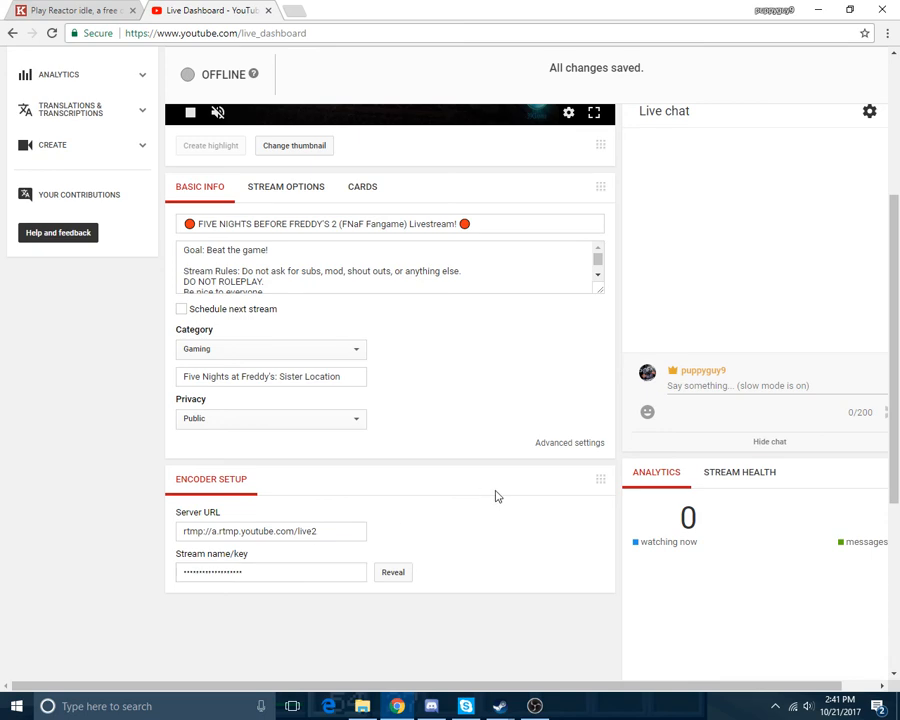
pyautogui.scroll(3, 497, 496)
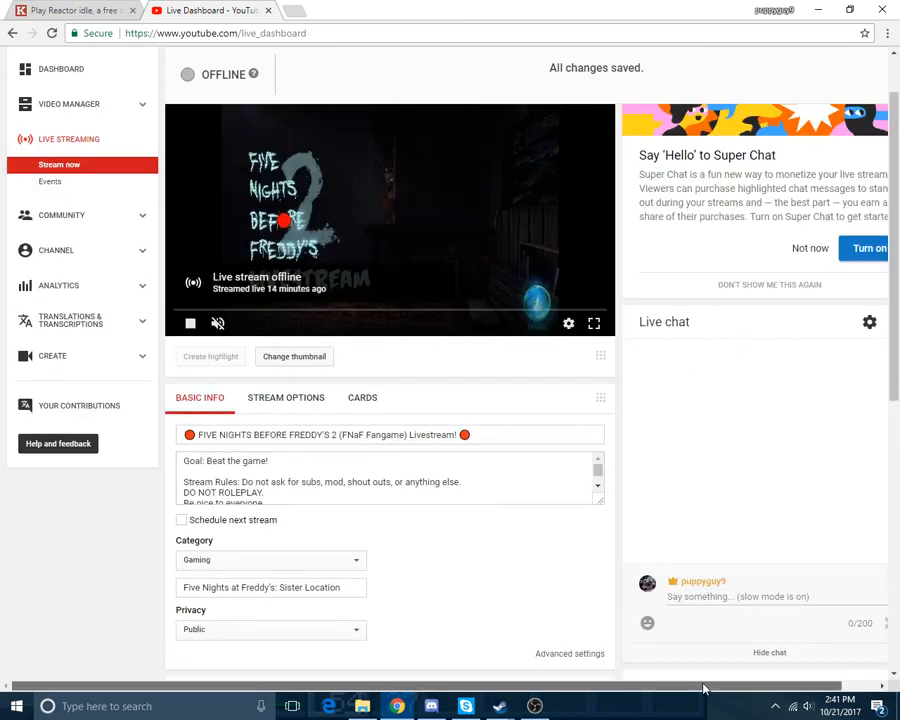
# Bring the full Live chat panel into view and look over it and the Super Chat offer above it
pyautogui.moveTo(703, 683); pyautogui.dragTo(740, 683)
pyautogui.moveTo(599, 330); pyautogui.dragTo(655, 322)
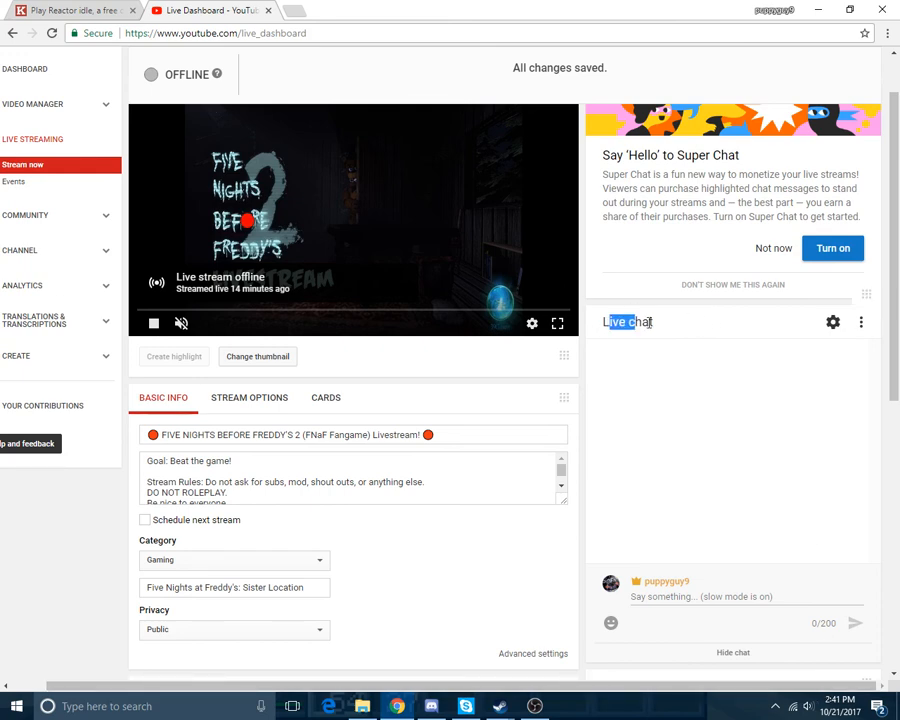
pyautogui.click(632, 328)
pyautogui.scroll(-3, 676, 416)
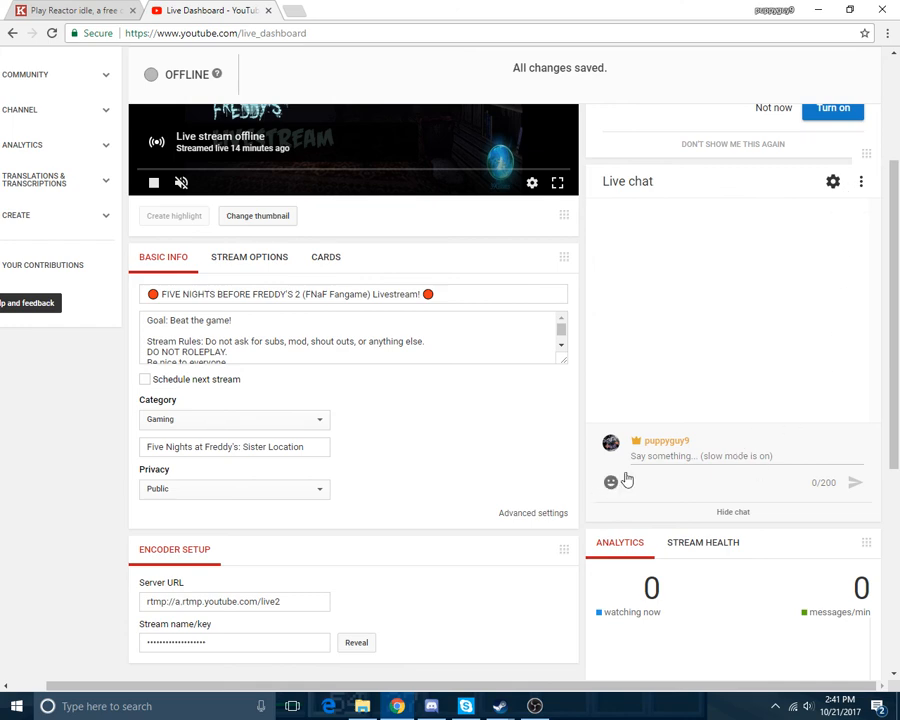
pyautogui.scroll(-3, 711, 426)
pyautogui.scroll(1, 713, 426)
pyautogui.scroll(2, 716, 426)
pyautogui.scroll(3, 705, 277)
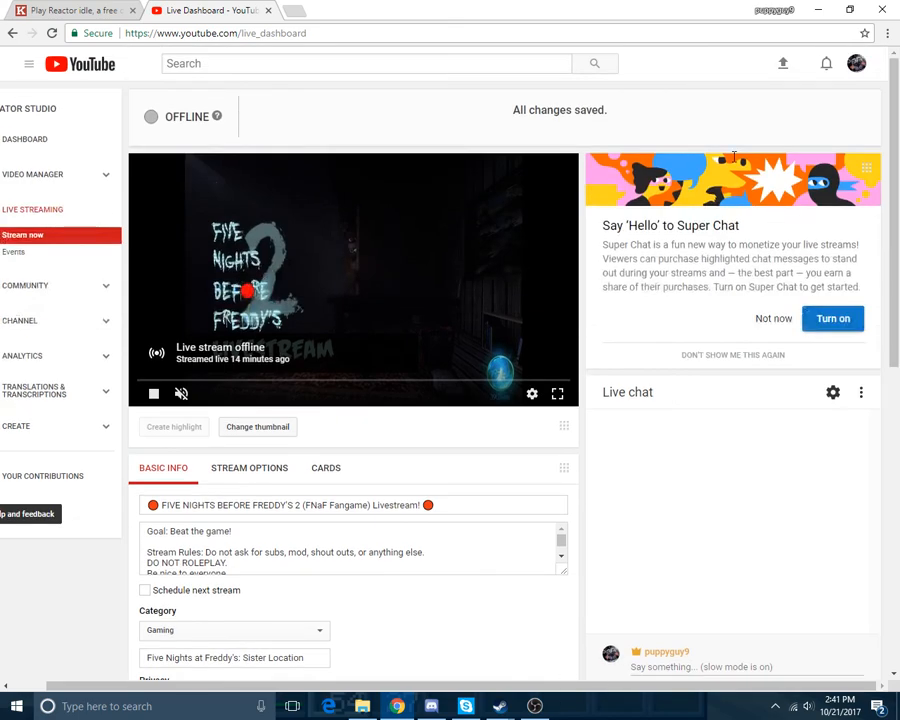
# Examine the stream's analytics, including the watching now and messages/min figures and the timeline graph
pyautogui.scroll(-5, 711, 413)
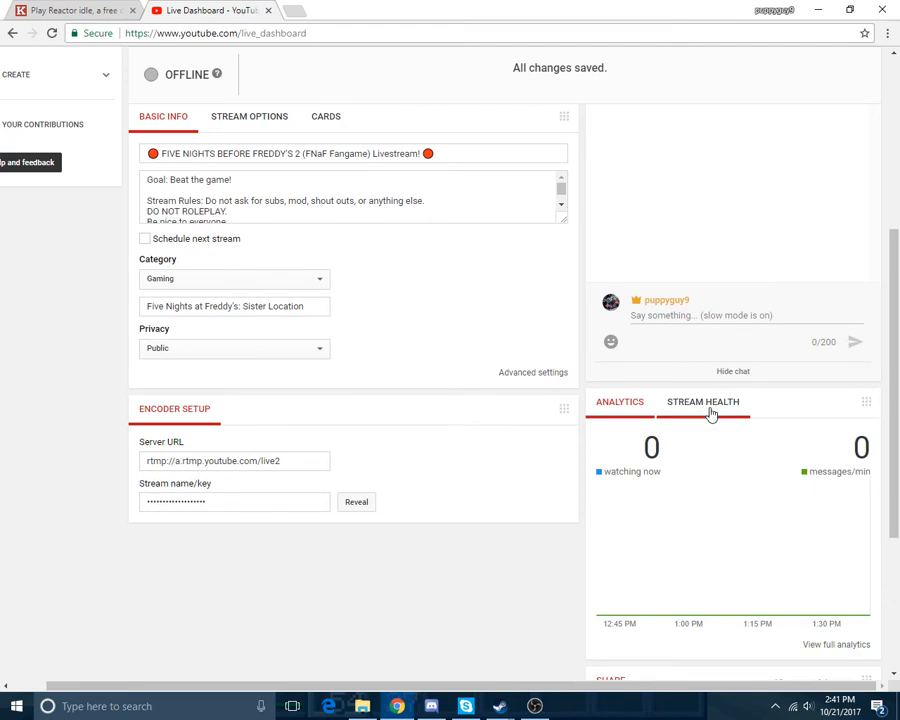
pyautogui.scroll(-1, 708, 410)
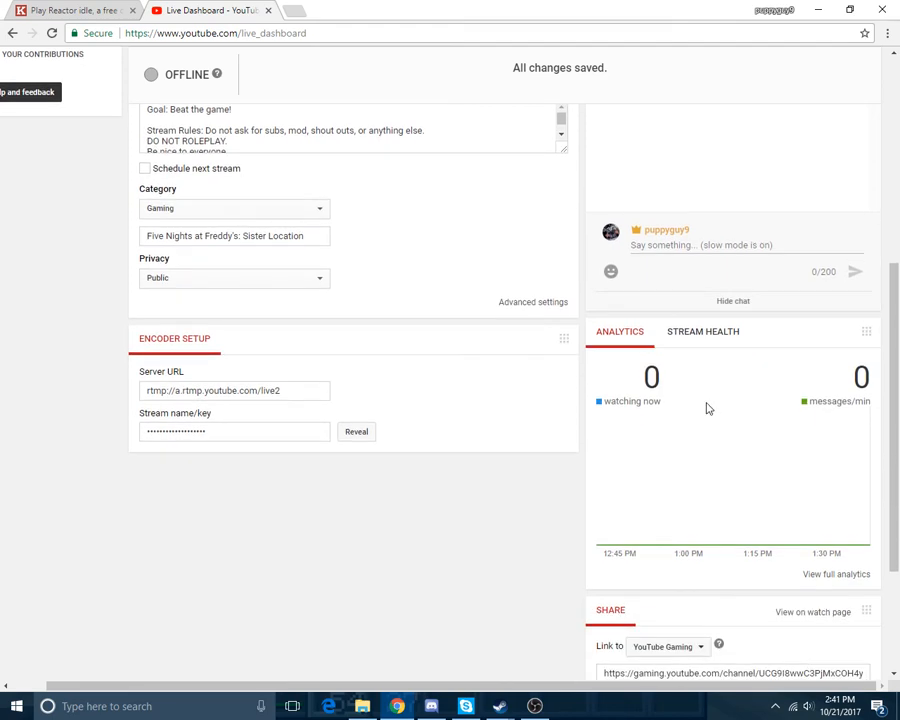
pyautogui.scroll(-2, 744, 388)
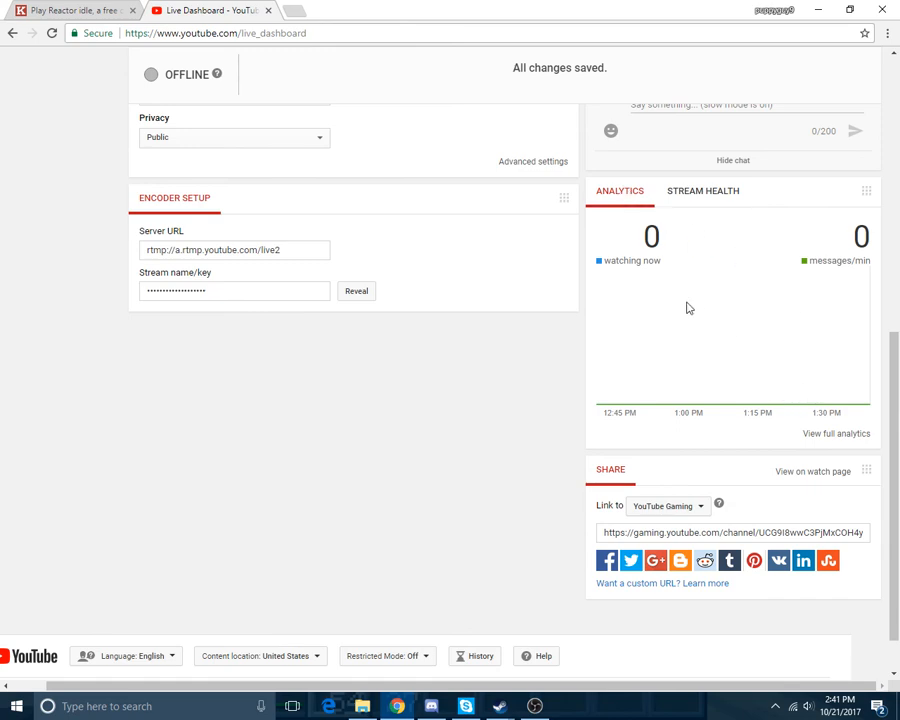
pyautogui.moveTo(636, 255); pyautogui.dragTo(690, 259)
pyautogui.click(688, 258)
pyautogui.moveTo(818, 260); pyautogui.dragTo(864, 274)
pyautogui.click(805, 325)
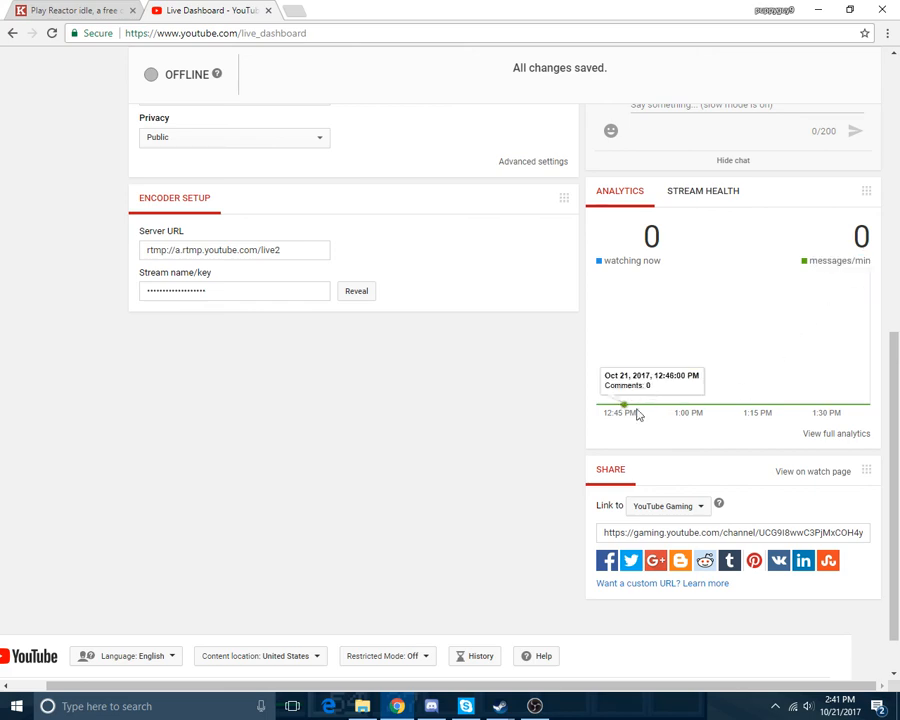
# Check the Stream Health report and the stream's online/offline status indicator
pyautogui.click(717, 197)
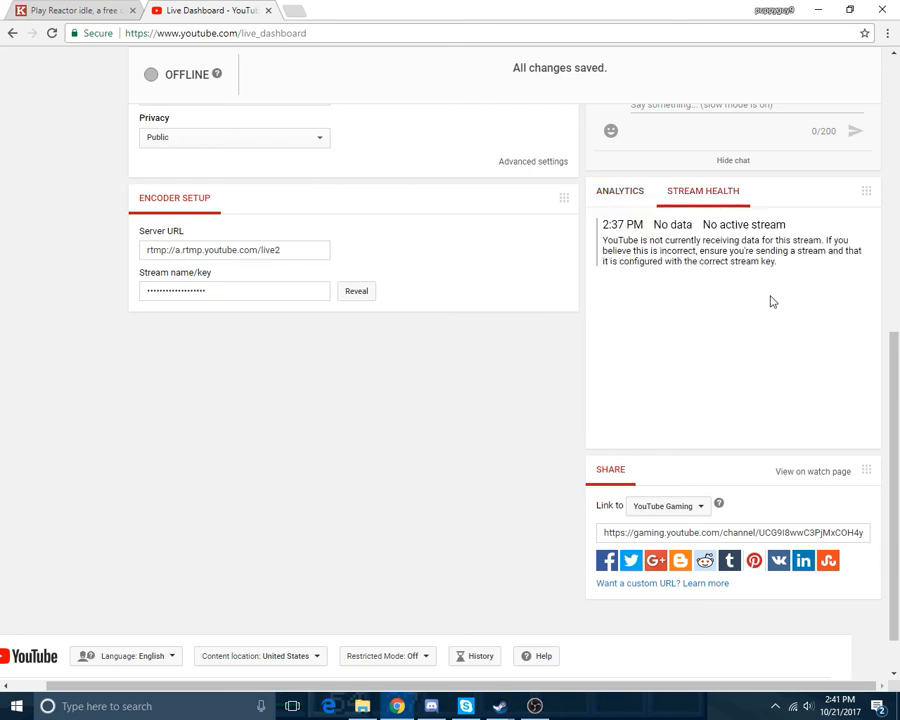
pyautogui.scroll(1, 567, 225)
pyautogui.scroll(10, 567, 225)
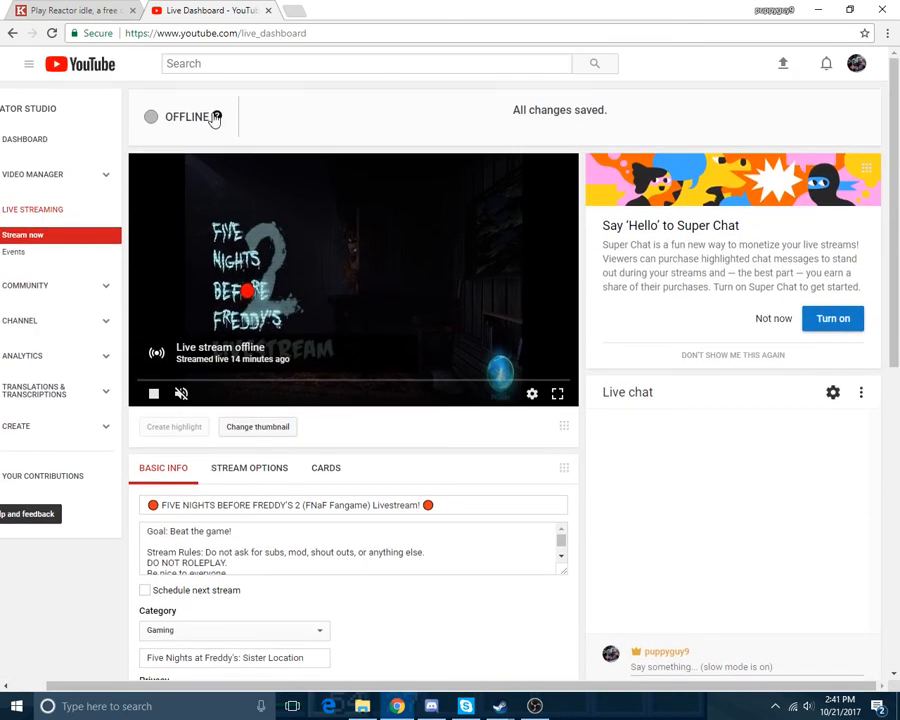
pyautogui.moveTo(214, 116); pyautogui.dragTo(160, 120)
pyautogui.click(160, 120)
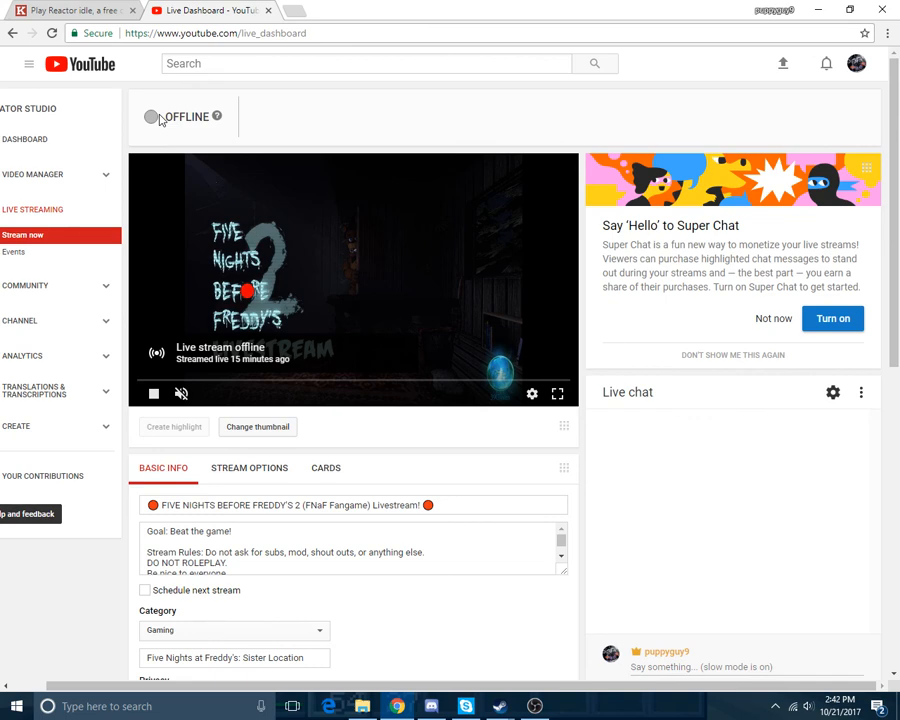
# Return to the stream's analytics and look over the Share section with its link destination choices
pyautogui.scroll(-4, 731, 428)
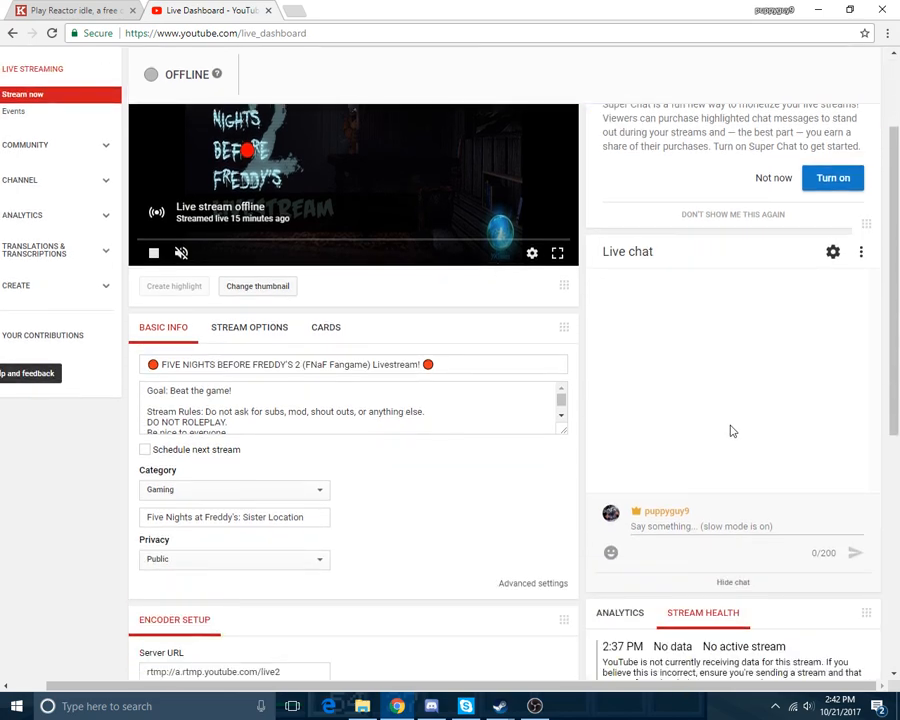
pyautogui.scroll(-5, 820, 483)
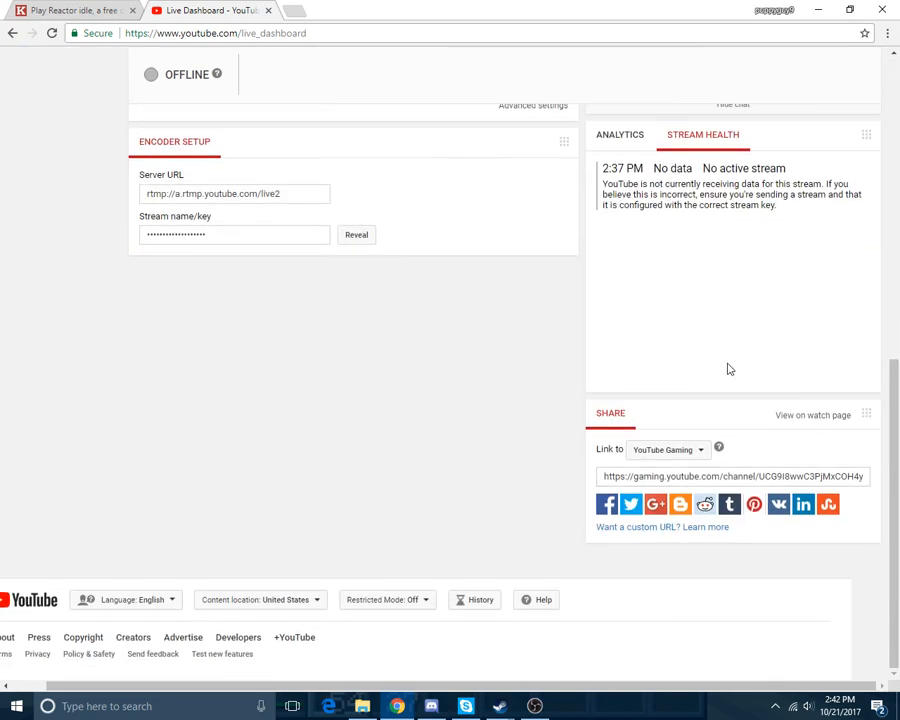
pyautogui.scroll(2, 700, 366)
pyautogui.click(607, 284)
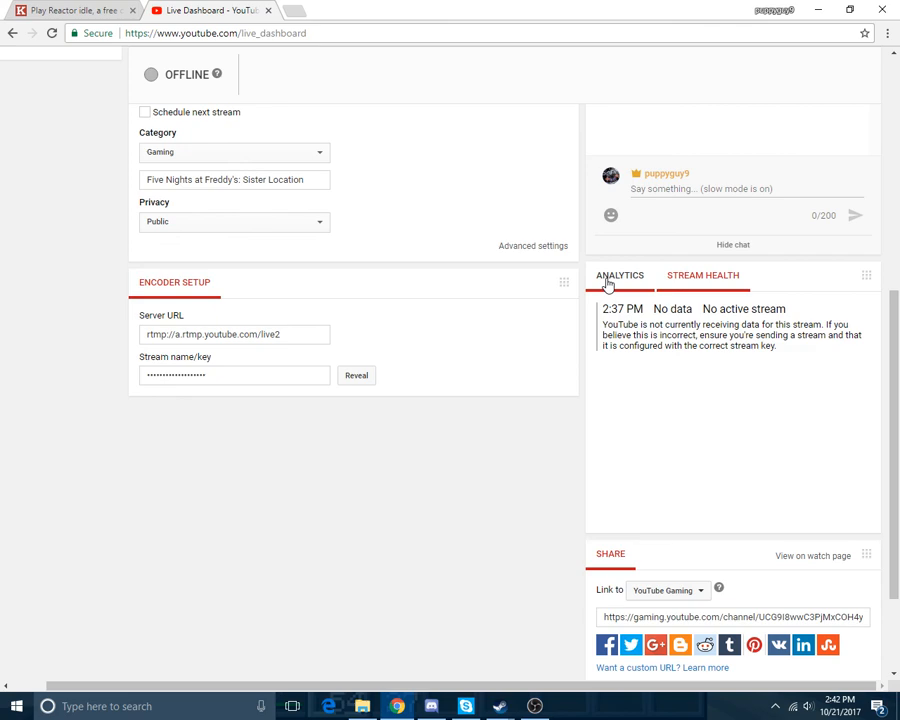
pyautogui.scroll(-2, 785, 408)
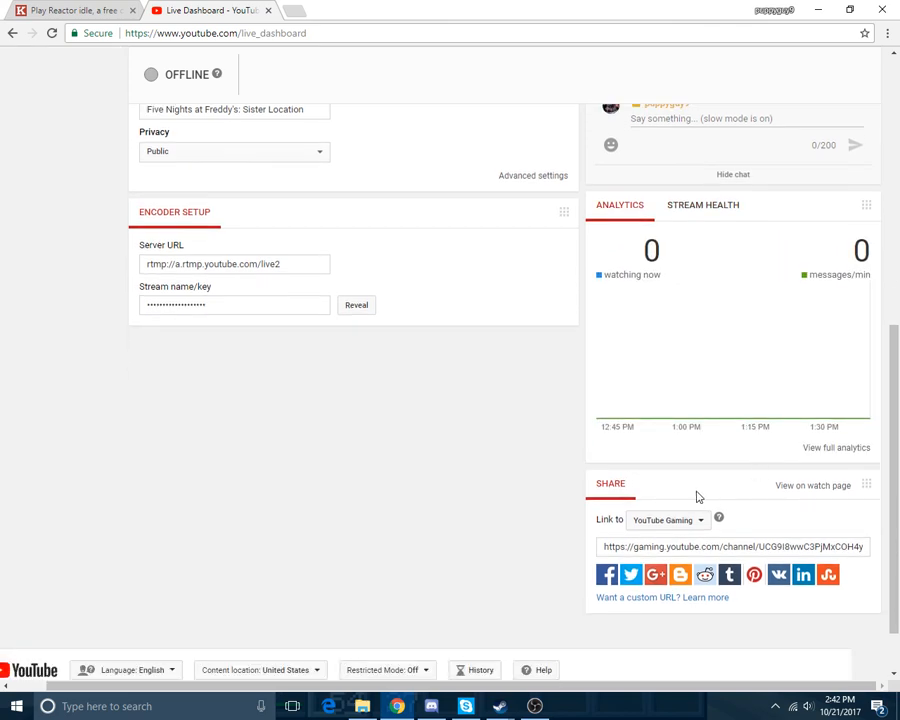
pyautogui.click(705, 520)
pyautogui.click(706, 520)
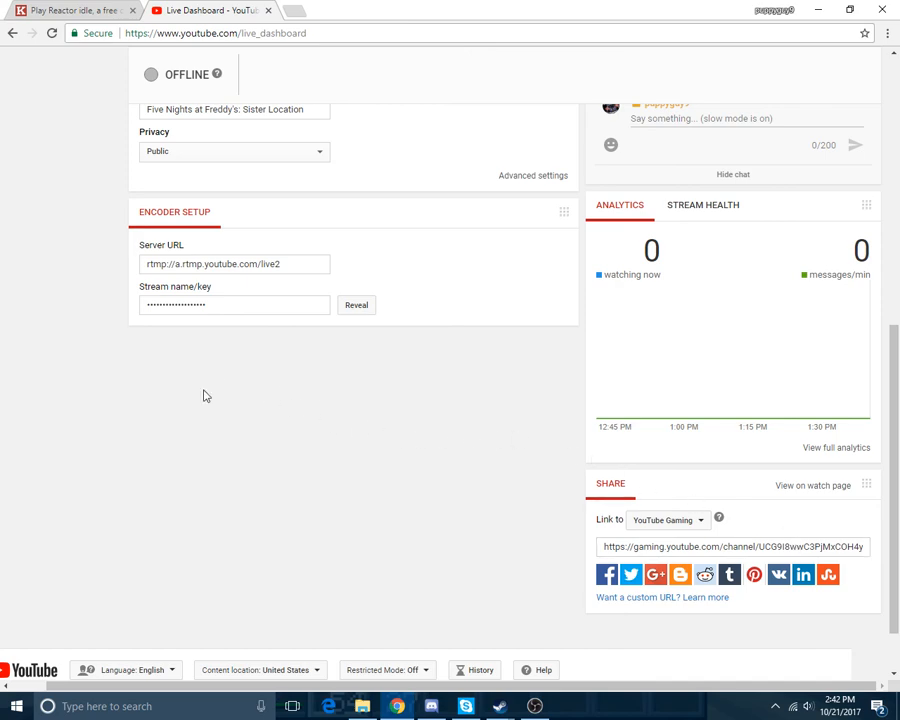
# Switch to OBS Studio to review its Stream settings, and return to the Live Dashboard without changing them
pyautogui.scroll(1, 193, 428)
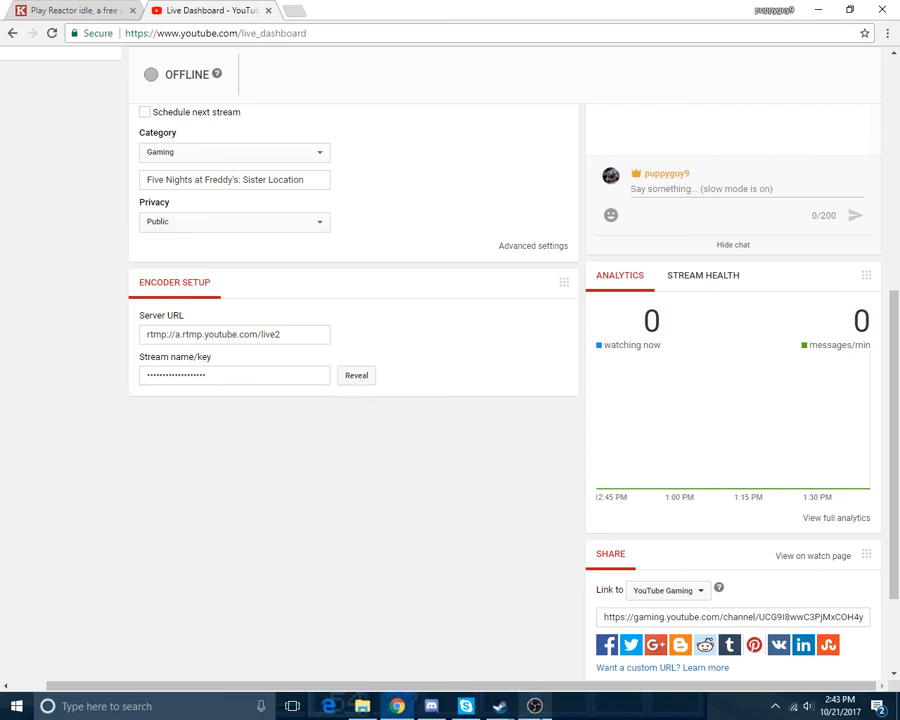
pyautogui.click(537, 706)
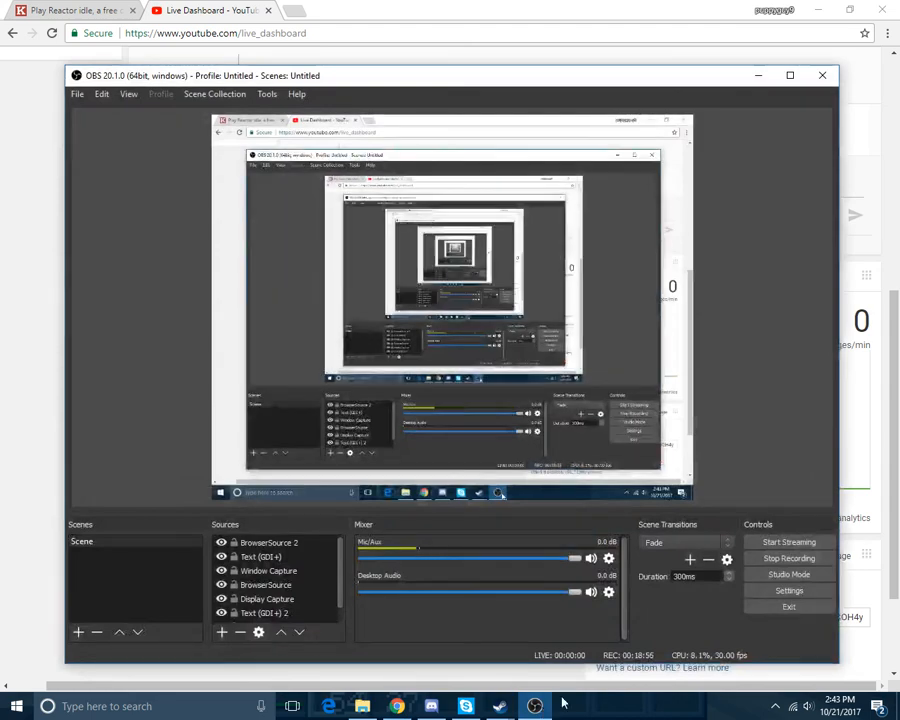
pyautogui.click(789, 590)
pyautogui.click(170, 176)
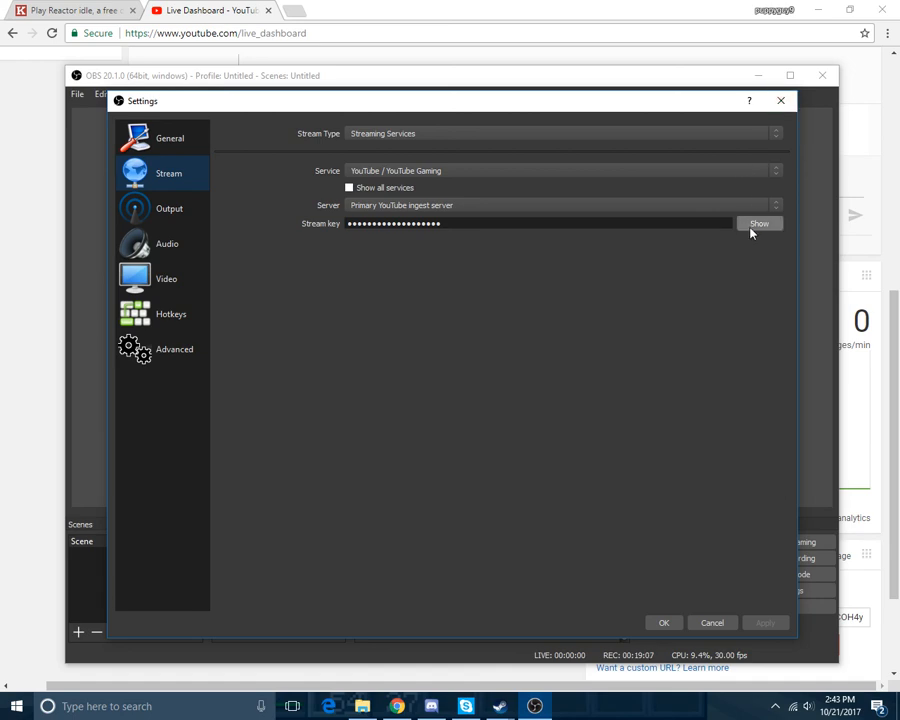
pyautogui.click(780, 101)
pyautogui.click(760, 80)
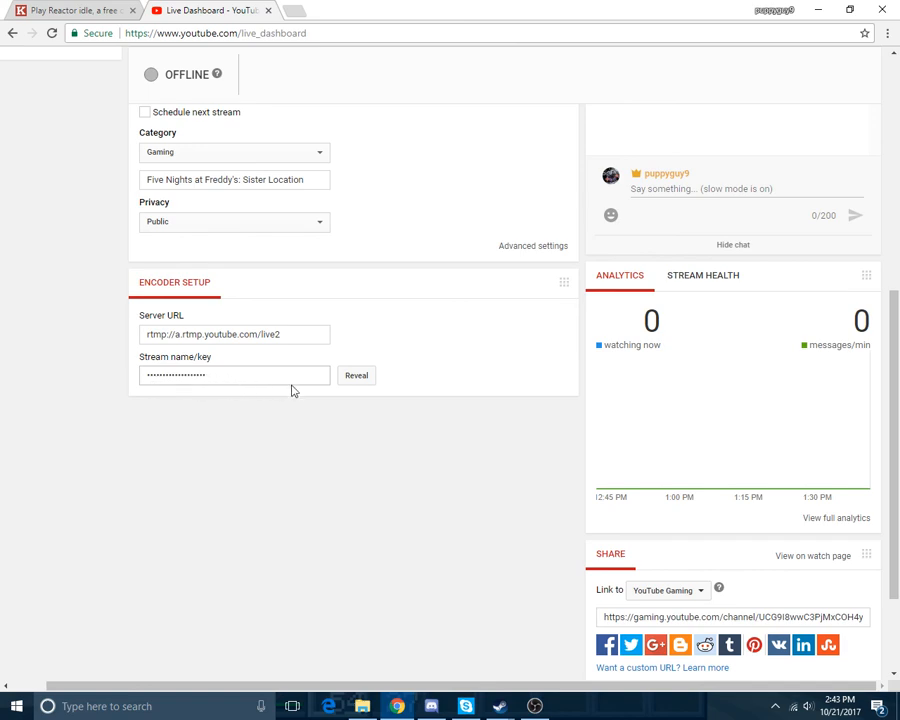
# Locate the stream key in the encoder setup, and select the stream key in OBS Studio's Stream settings before accepting them
pyautogui.click(209, 376)
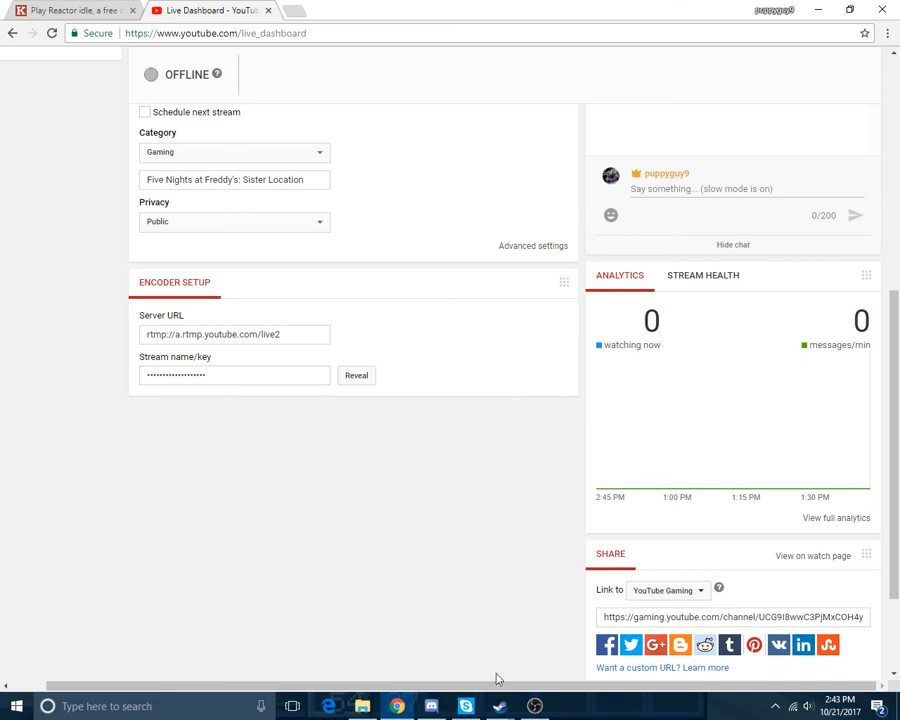
pyautogui.click(535, 706)
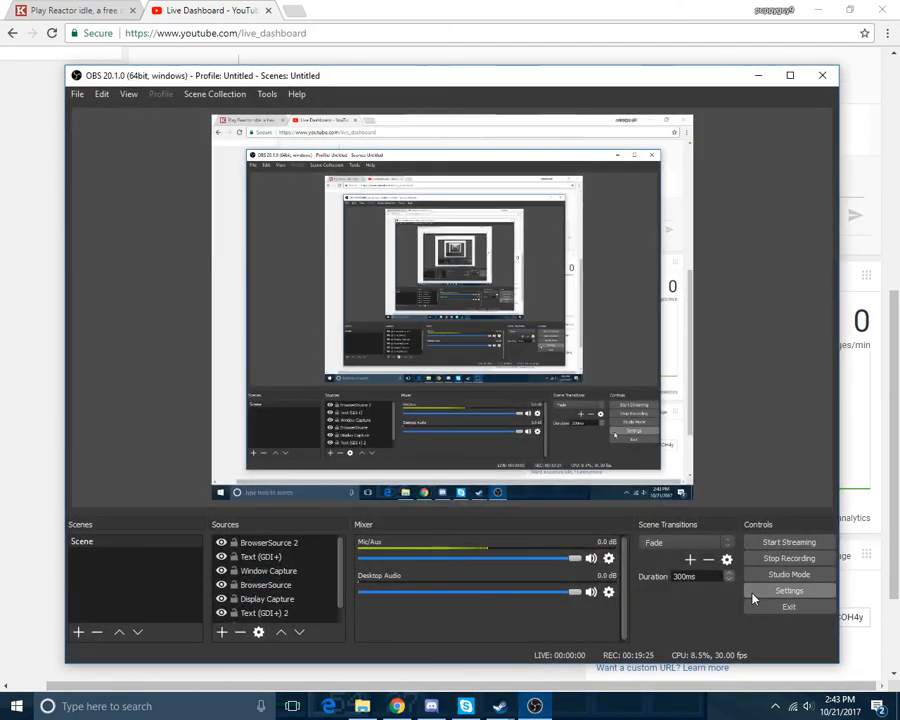
pyautogui.click(757, 592)
pyautogui.click(164, 179)
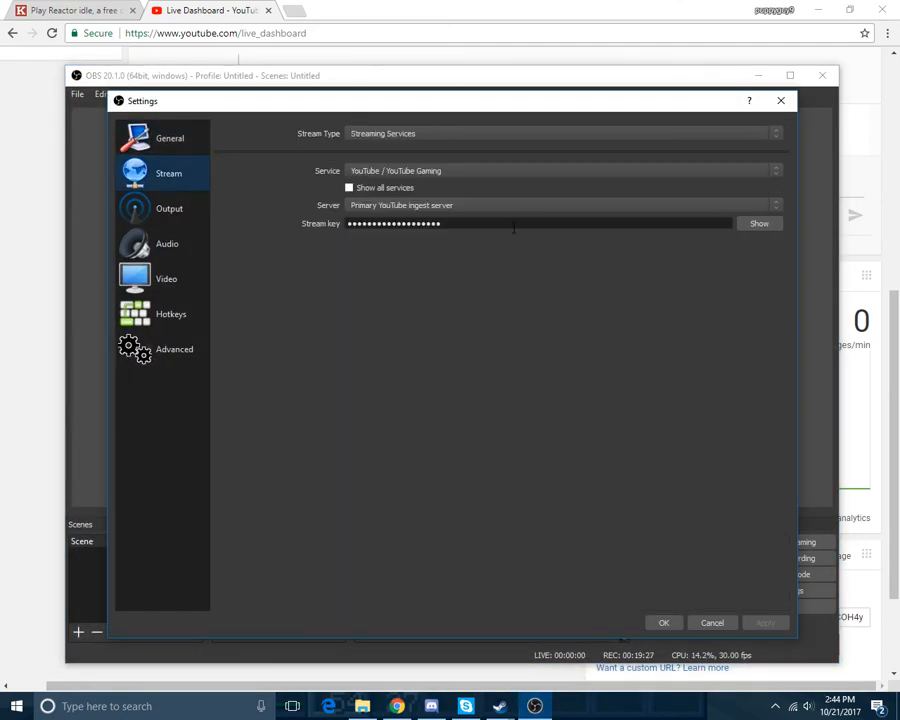
pyautogui.moveTo(513, 228); pyautogui.dragTo(201, 246)
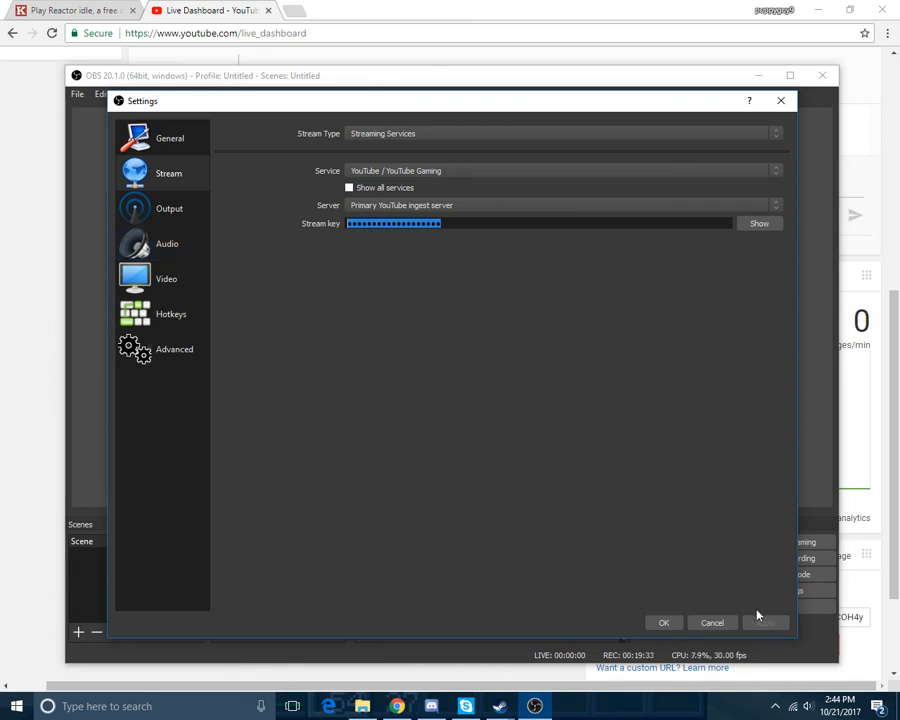
pyautogui.click(667, 622)
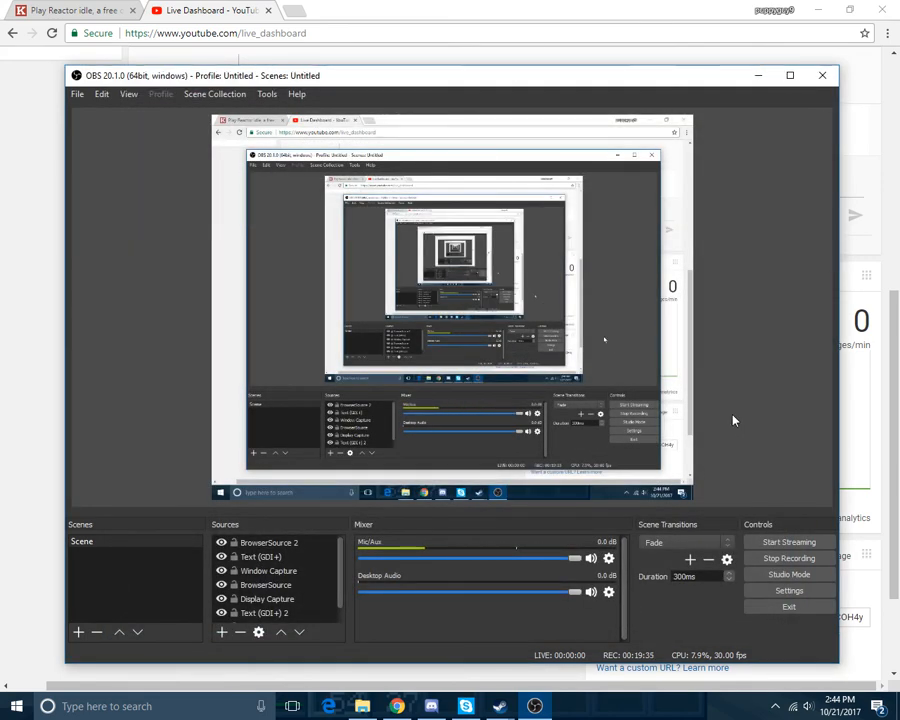